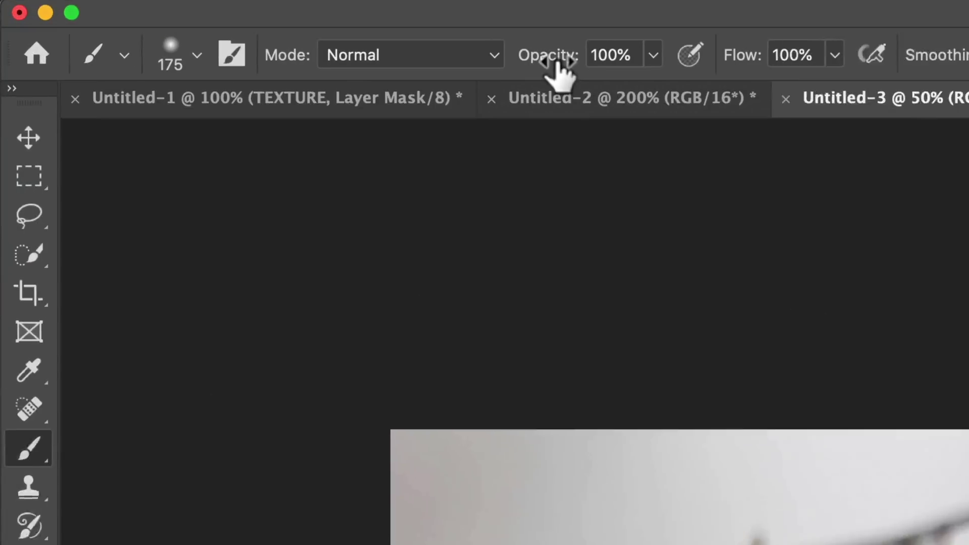
- Lower the brush opacity to about 59% and the brush flow to 45%
drag(558, 71, 647, 69)
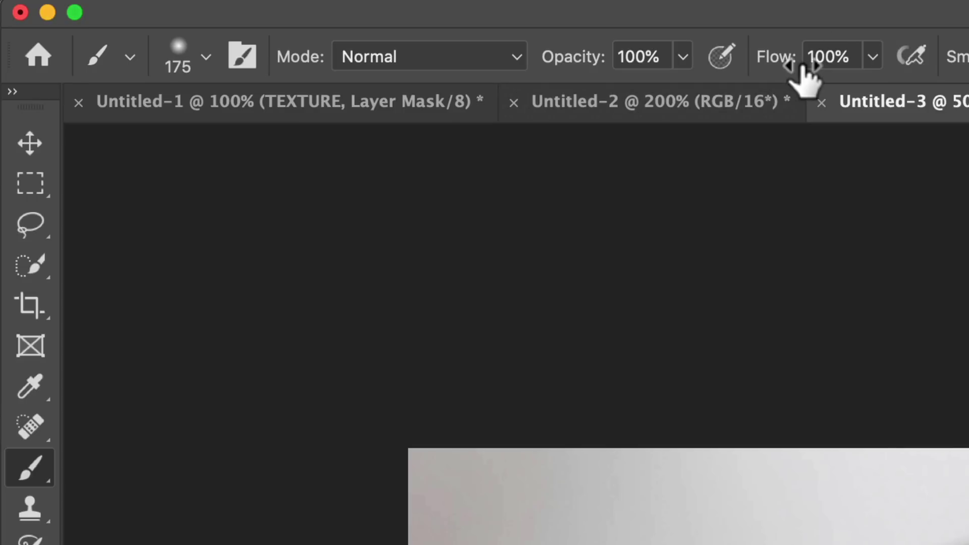
drag(803, 71, 870, 81)
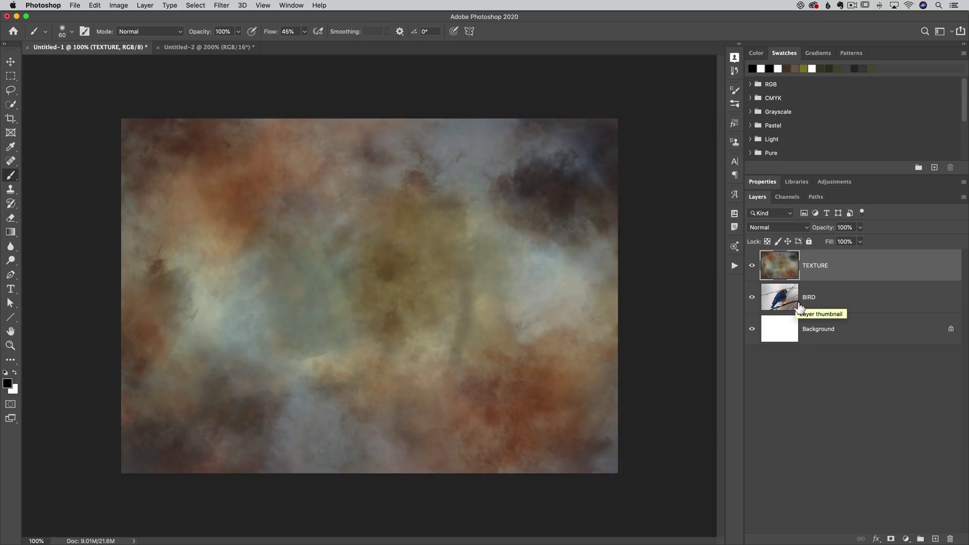
- Toggle TEXTURE off and on to compare with the bird, reselect TEXTURE, and set flow to 100%
click(752, 265)
click(772, 298)
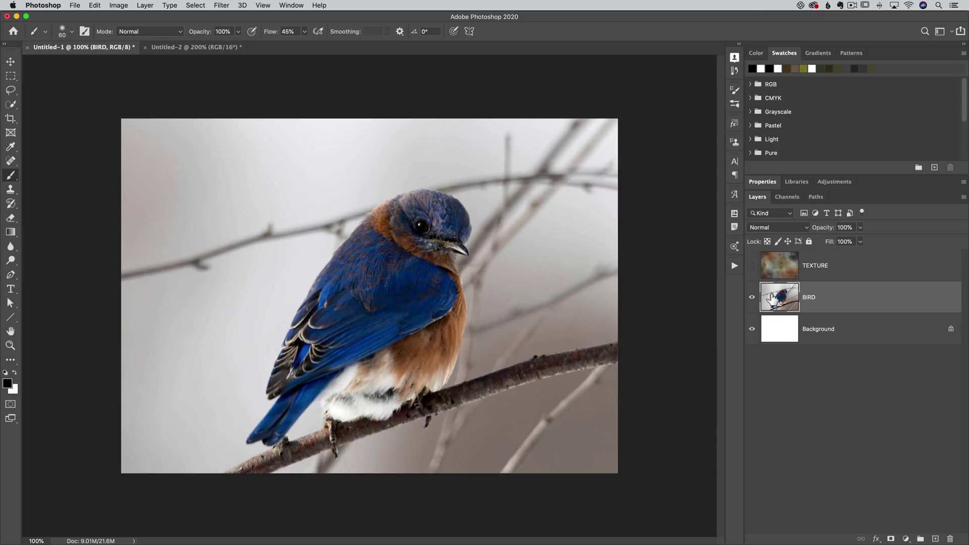
click(752, 266)
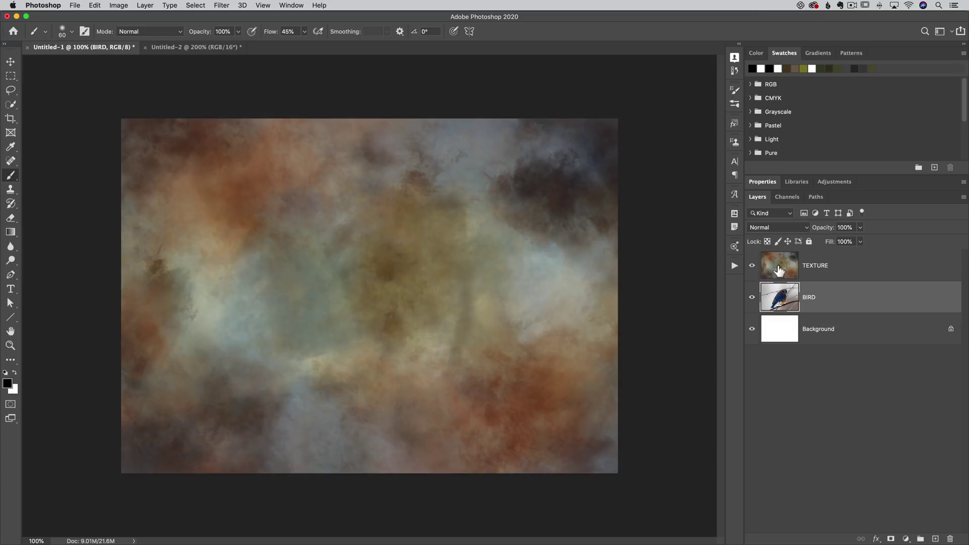
click(778, 271)
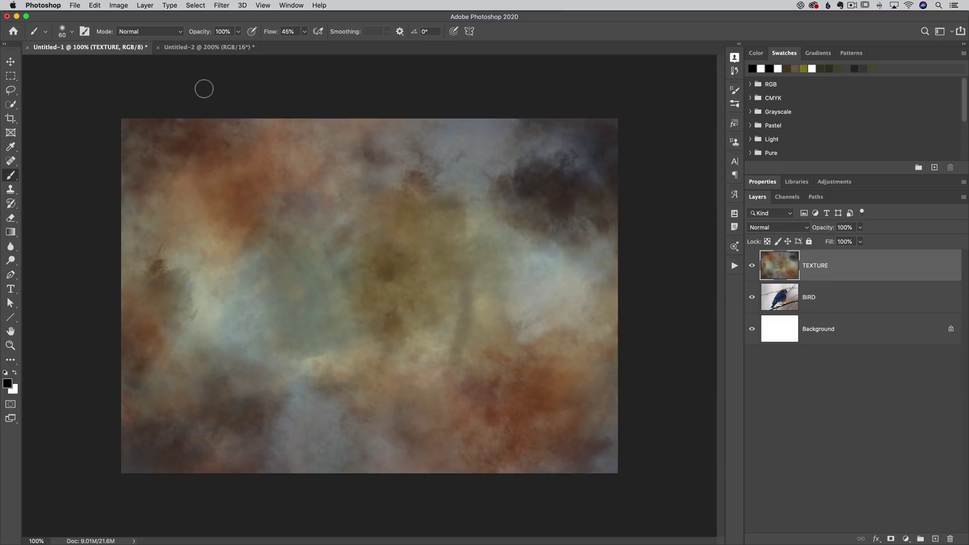
drag(270, 31, 389, 31)
- On blank Untitled-2, enlarge the brush to 90 and paint a black zigzag test stroke
click(230, 47)
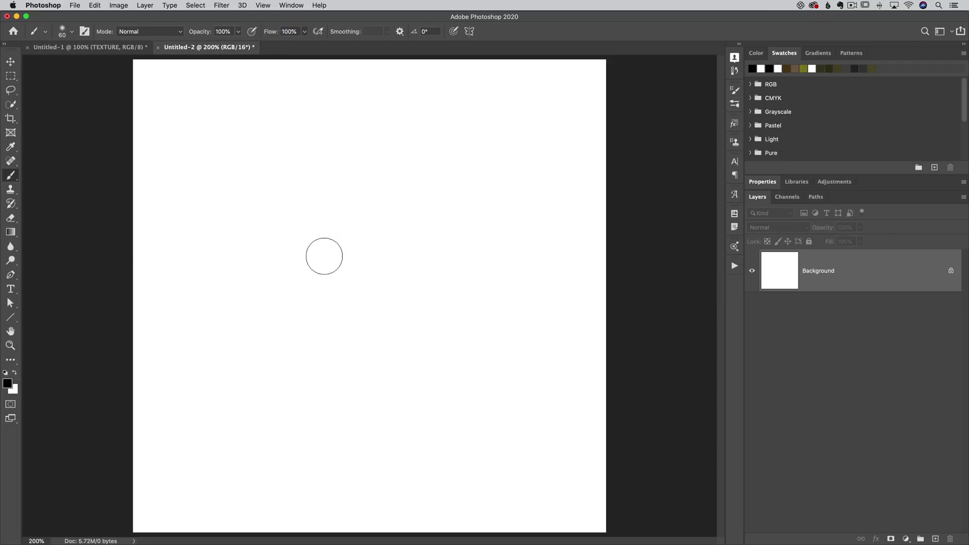
key(bracketright)
key(bracketright)
key(bracketright)
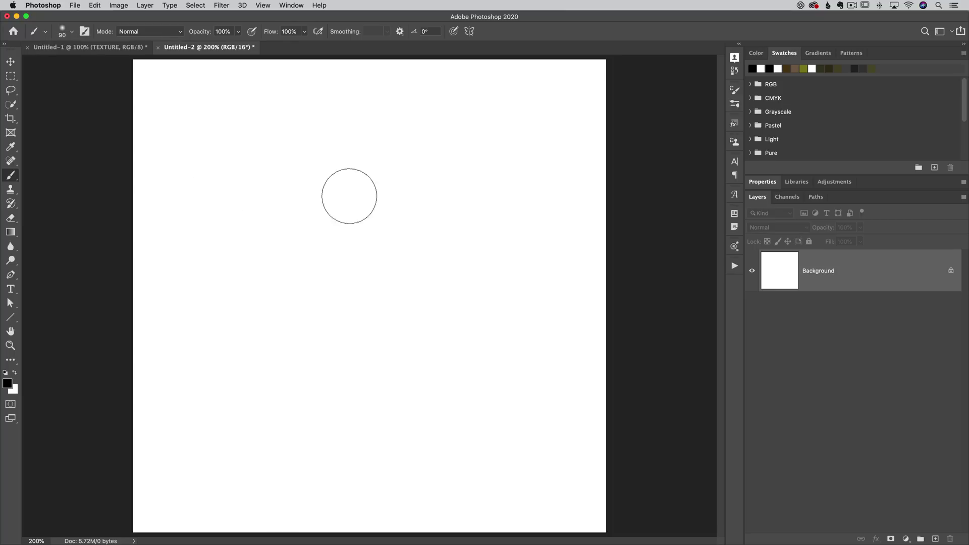
mouse_move(204, 198)
mouse_down()
mouse_move(365, 175)
mouse_move(384, 272)
mouse_move(335, 324)
mouse_up()
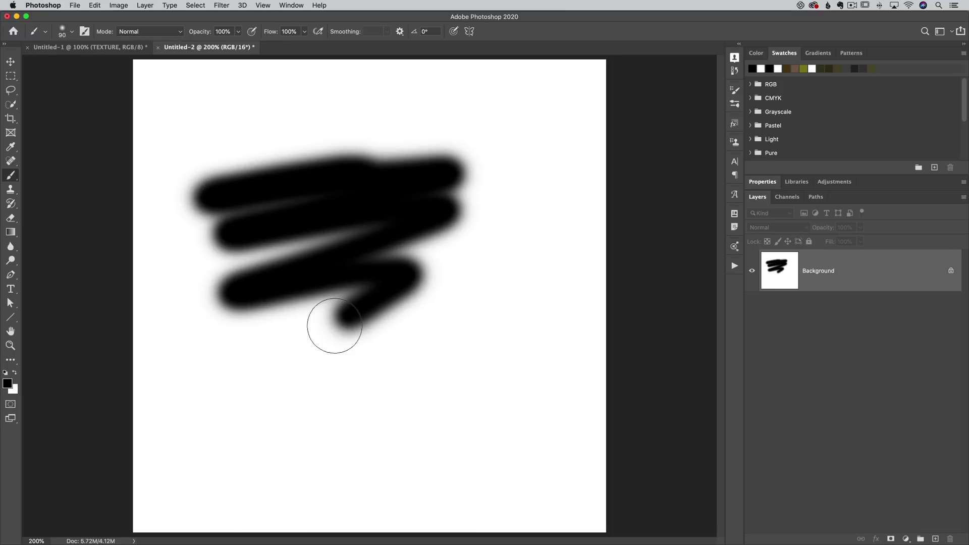
- Undo the test stroke, set brush opacity to 23%, and enlarge the brush
key(super+z)
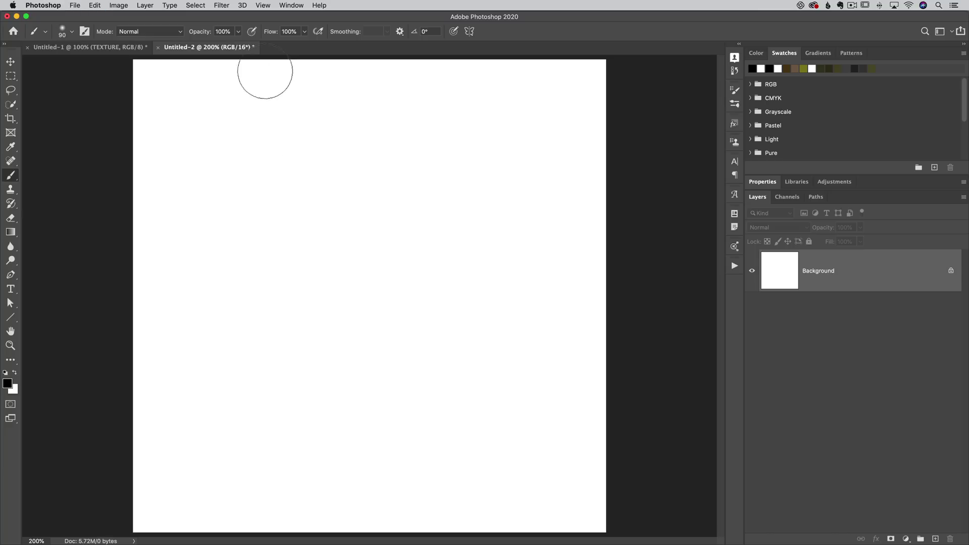
click(207, 45)
drag(207, 46, 205, 46)
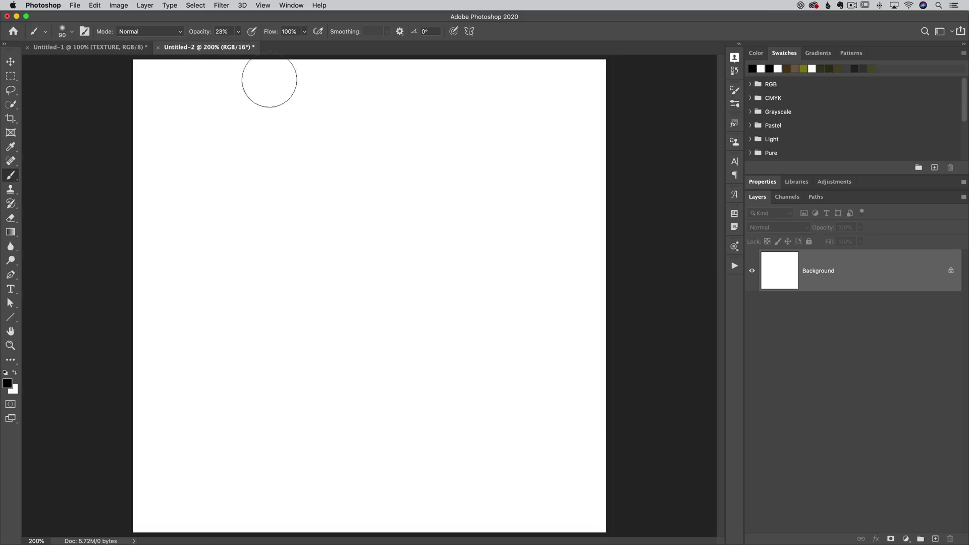
key(bracketright)
key(bracketright)
key(bracketright)
key(bracketright)
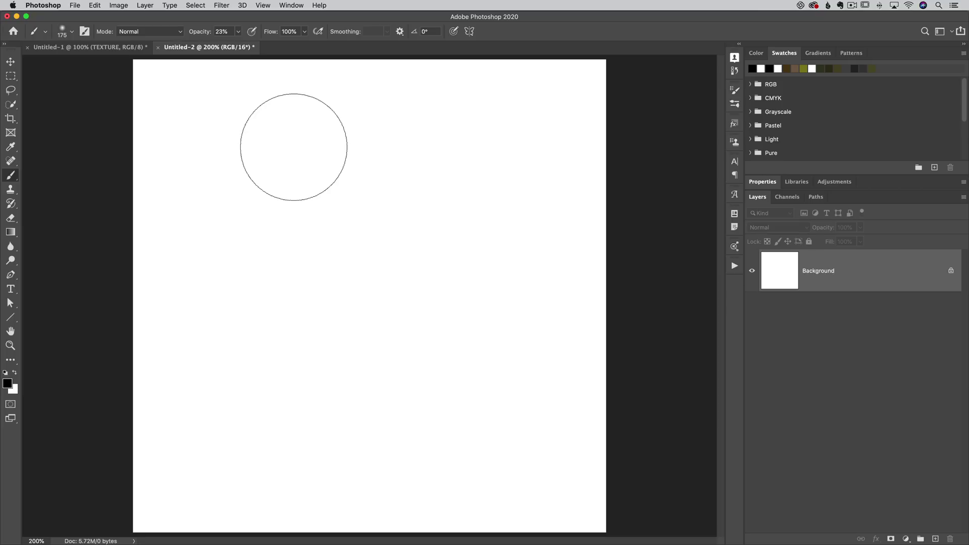
- Paint overlapping soft grey strokes to build darker tones, then clear the canvas to white
click(294, 147)
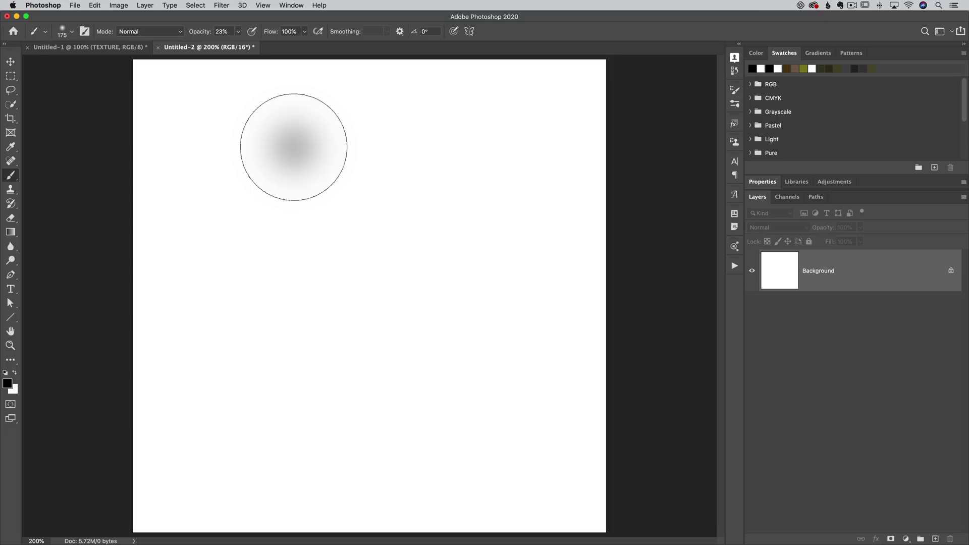
mouse_move(294, 147)
mouse_down()
mouse_move(373, 142)
mouse_move(476, 172)
mouse_move(392, 198)
mouse_move(421, 211)
mouse_move(323, 217)
mouse_up()
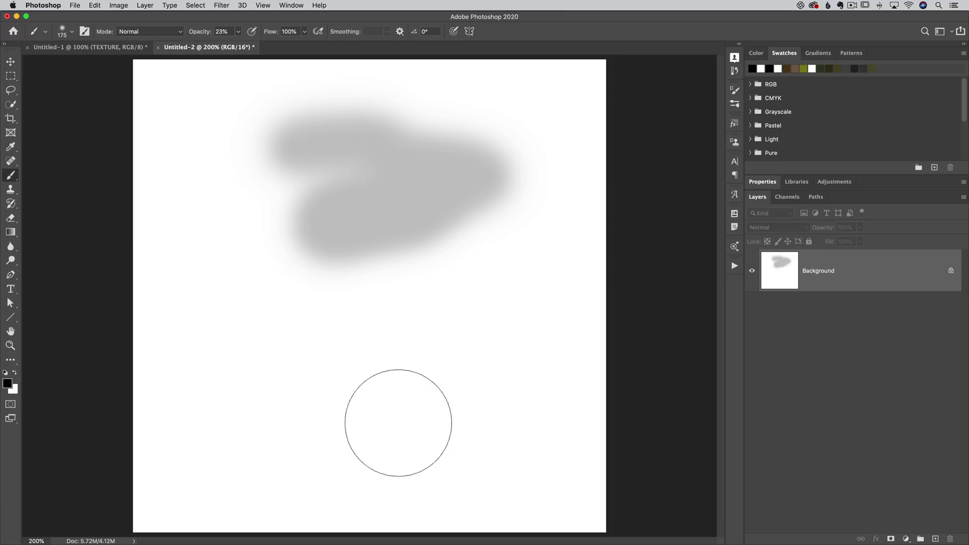
mouse_move(251, 476)
mouse_down()
mouse_move(568, 452)
mouse_move(319, 469)
mouse_move(429, 457)
mouse_move(221, 485)
mouse_move(318, 472)
mouse_move(431, 427)
mouse_move(401, 425)
mouse_move(459, 419)
mouse_move(441, 402)
mouse_move(329, 399)
mouse_move(534, 385)
mouse_move(456, 378)
mouse_move(521, 346)
mouse_move(535, 316)
mouse_move(230, 387)
mouse_move(449, 313)
mouse_move(502, 390)
mouse_move(363, 475)
mouse_move(299, 480)
mouse_move(288, 463)
mouse_move(502, 375)
mouse_move(548, 388)
mouse_move(470, 401)
mouse_move(435, 387)
mouse_move(344, 415)
mouse_move(293, 450)
mouse_move(353, 449)
mouse_move(473, 380)
mouse_move(317, 354)
mouse_move(425, 304)
mouse_move(344, 312)
mouse_move(396, 282)
mouse_move(340, 291)
mouse_move(420, 241)
mouse_move(378, 240)
mouse_move(488, 204)
mouse_move(451, 203)
mouse_move(426, 159)
mouse_move(396, 139)
mouse_move(291, 142)
mouse_move(336, 163)
mouse_move(276, 257)
mouse_move(318, 275)
mouse_up()
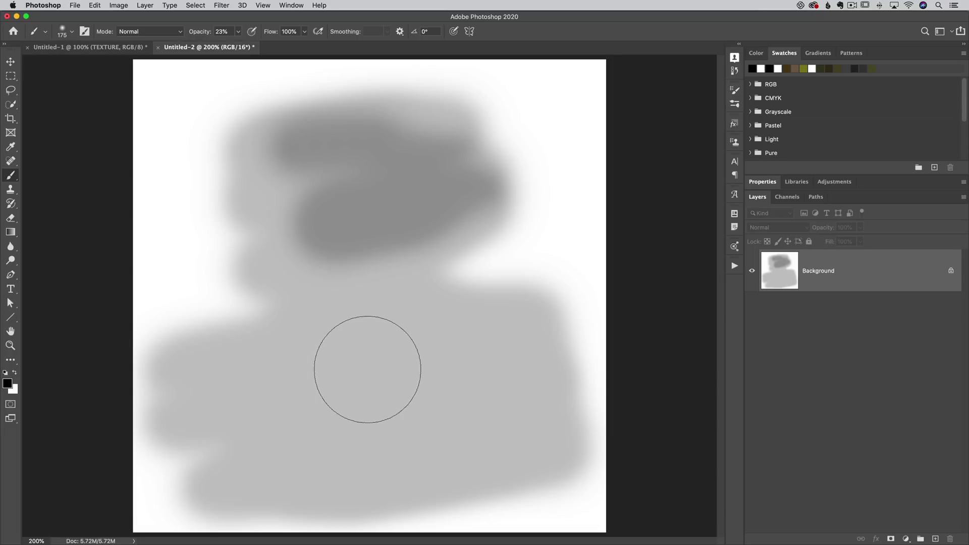
mouse_move(379, 369)
mouse_down()
mouse_move(416, 361)
mouse_move(313, 408)
mouse_move(381, 426)
mouse_move(341, 448)
mouse_move(428, 443)
mouse_move(344, 464)
mouse_move(420, 453)
mouse_up()
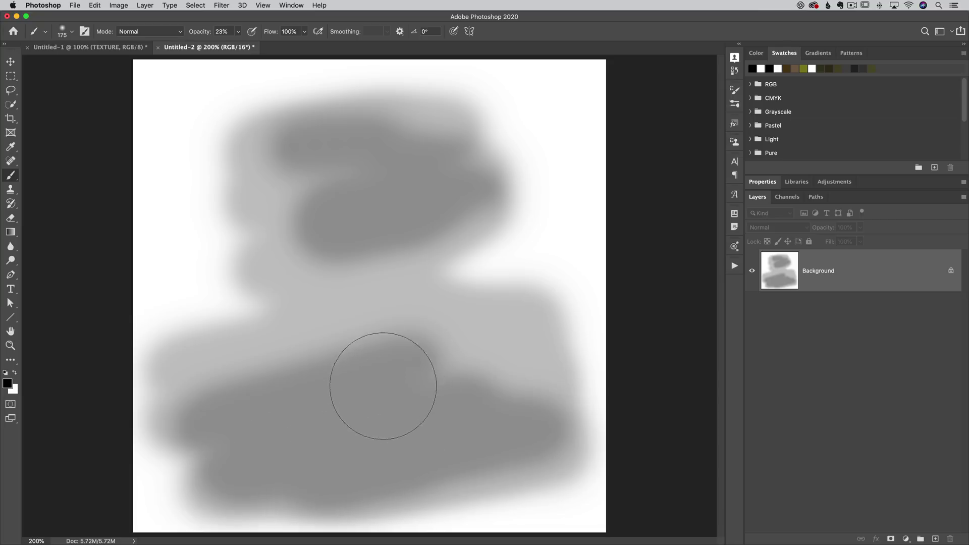
mouse_move(383, 381)
mouse_down()
mouse_move(267, 452)
mouse_move(323, 476)
mouse_move(446, 463)
mouse_up()
mouse_move(308, 401)
mouse_down()
mouse_move(335, 389)
mouse_move(426, 444)
mouse_move(471, 500)
mouse_move(432, 378)
mouse_move(487, 384)
mouse_up()
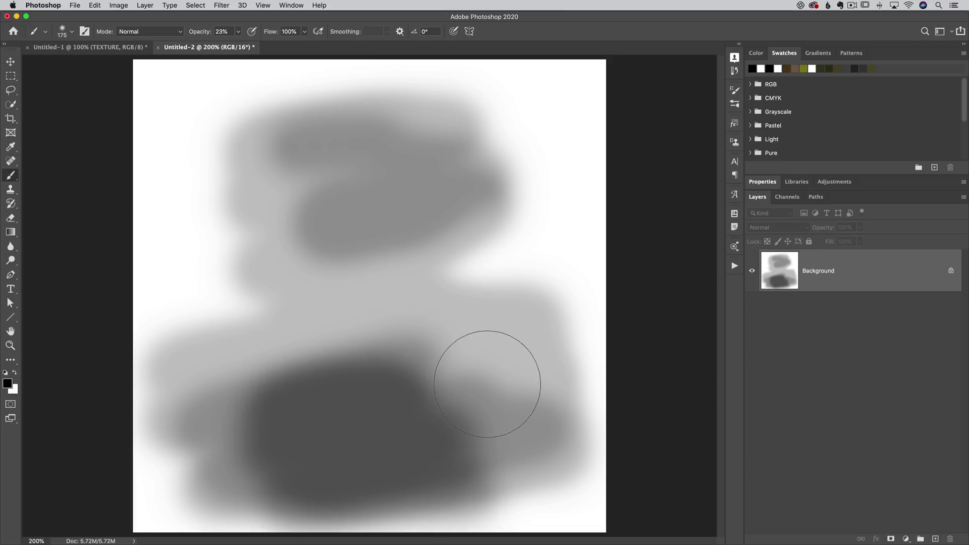
key(ctrl+BackSpace)
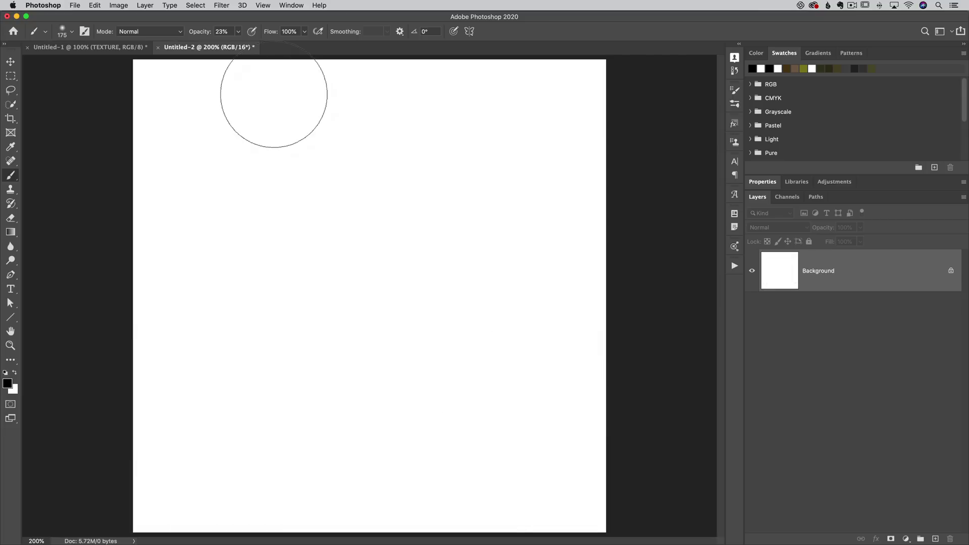
- Set opacity to 100%, flow very low, size 300, and paint soft grey washes with a darker upper-left blob
key(0)
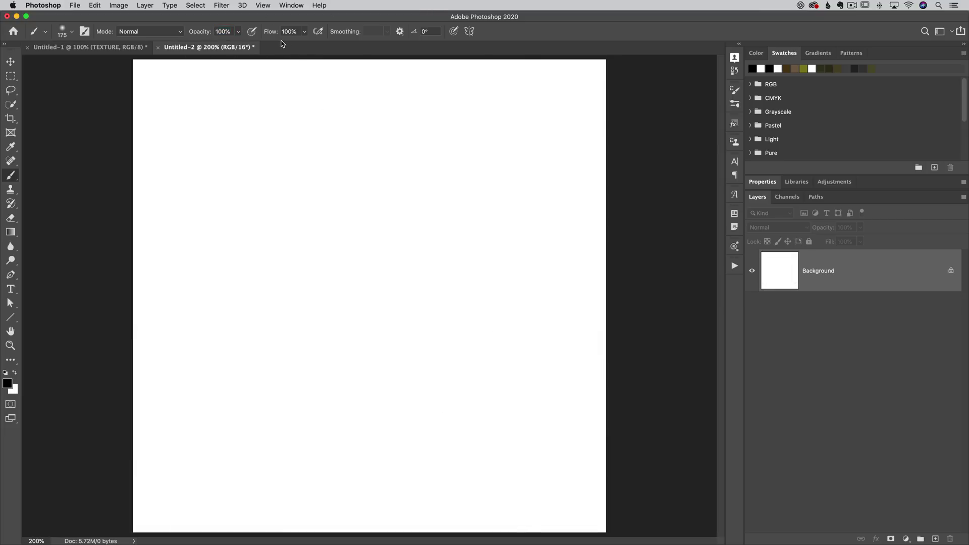
drag(275, 39, 232, 41)
key(bracketright)
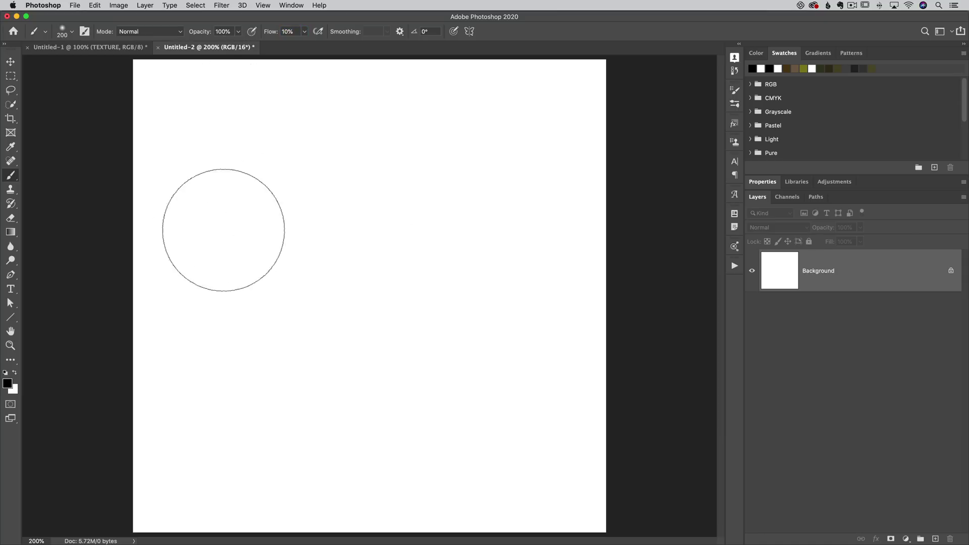
key(bracketright)
key(bracketright)
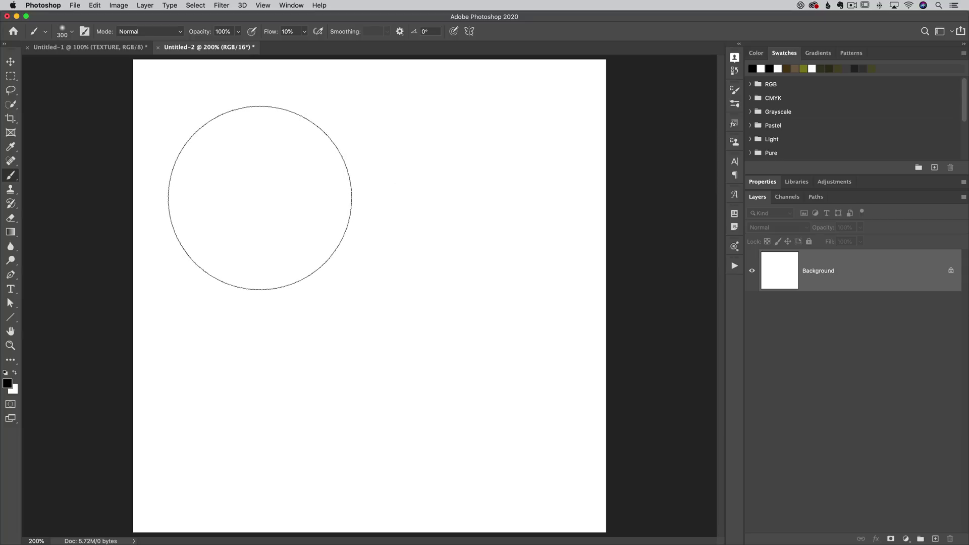
mouse_move(235, 163)
mouse_down()
mouse_move(270, 144)
mouse_move(402, 120)
mouse_move(477, 158)
mouse_move(240, 326)
mouse_move(234, 414)
mouse_move(359, 456)
mouse_move(480, 421)
mouse_move(435, 352)
mouse_move(341, 369)
mouse_move(356, 402)
mouse_move(424, 352)
mouse_move(269, 366)
mouse_move(424, 353)
mouse_move(343, 354)
mouse_move(341, 307)
mouse_move(318, 308)
mouse_move(405, 257)
mouse_move(453, 215)
mouse_move(403, 145)
mouse_move(267, 161)
mouse_move(316, 184)
mouse_move(239, 307)
mouse_move(215, 384)
mouse_move(285, 442)
mouse_move(161, 490)
mouse_move(342, 495)
mouse_move(593, 454)
mouse_move(558, 465)
mouse_move(570, 452)
mouse_move(546, 455)
mouse_move(570, 448)
mouse_move(558, 446)
mouse_move(577, 432)
mouse_move(541, 394)
mouse_move(506, 394)
mouse_move(562, 319)
mouse_move(537, 321)
mouse_move(534, 271)
mouse_move(513, 266)
mouse_move(531, 222)
mouse_move(485, 228)
mouse_move(551, 174)
mouse_move(508, 181)
mouse_move(537, 143)
mouse_move(463, 133)
mouse_move(558, 94)
mouse_move(196, 116)
mouse_move(231, 120)
mouse_move(147, 174)
mouse_move(244, 180)
mouse_move(177, 203)
mouse_move(302, 184)
mouse_move(161, 289)
mouse_move(205, 276)
mouse_move(188, 315)
mouse_move(144, 363)
mouse_move(150, 439)
mouse_move(183, 511)
mouse_move(402, 508)
mouse_move(408, 502)
mouse_move(333, 487)
mouse_move(464, 368)
mouse_move(496, 300)
mouse_up()
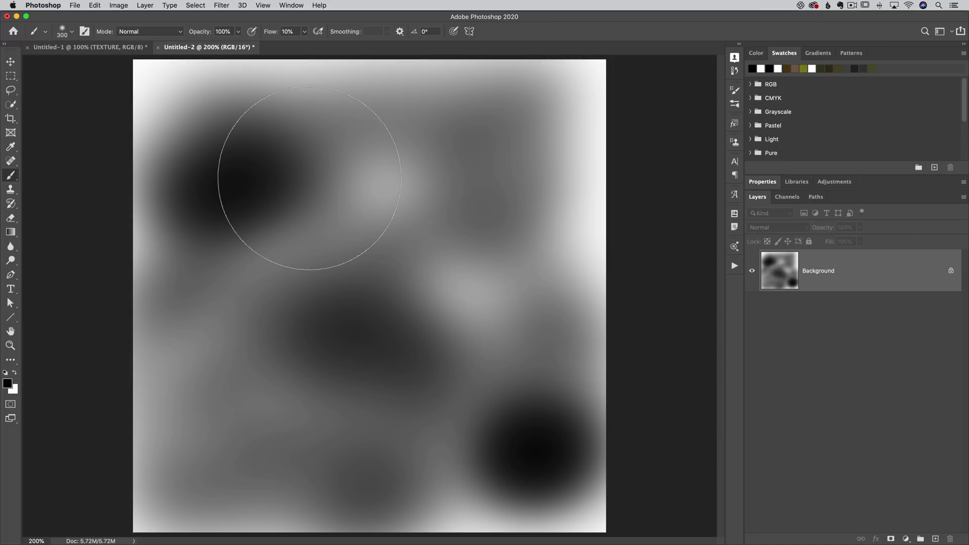
drag(309, 178, 237, 152)
- Test a dark blob at 52% flow, undo it, and return flow to 100%
drag(272, 34, 561, 34)
drag(261, 33, 255, 33)
mouse_move(391, 186)
mouse_down()
mouse_move(320, 209)
mouse_move(395, 191)
mouse_move(448, 206)
mouse_move(432, 238)
mouse_up()
key(super+z)
drag(270, 32, 407, 28)
- In Untitled-1, hide TEXTURE, select the BIRD layer, and run Select > Subject
click(100, 49)
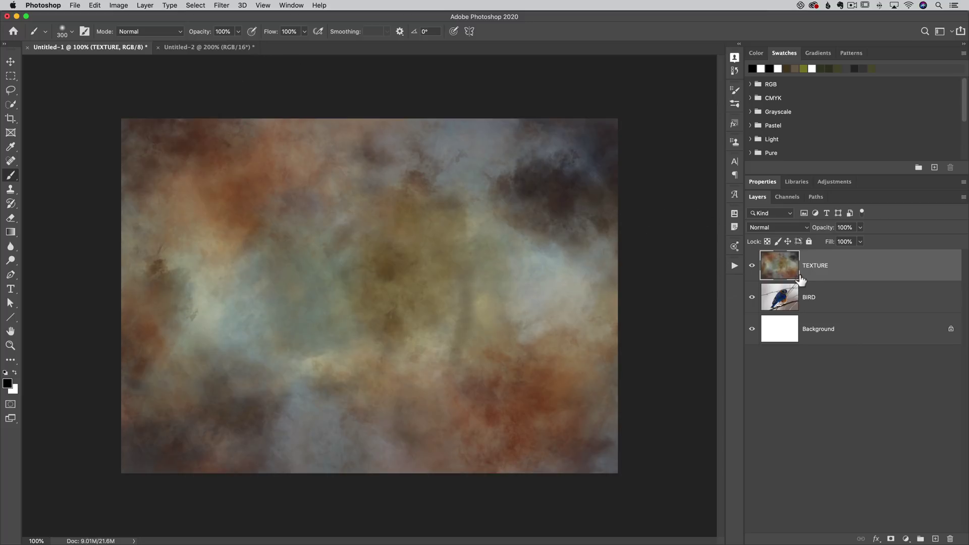
click(752, 266)
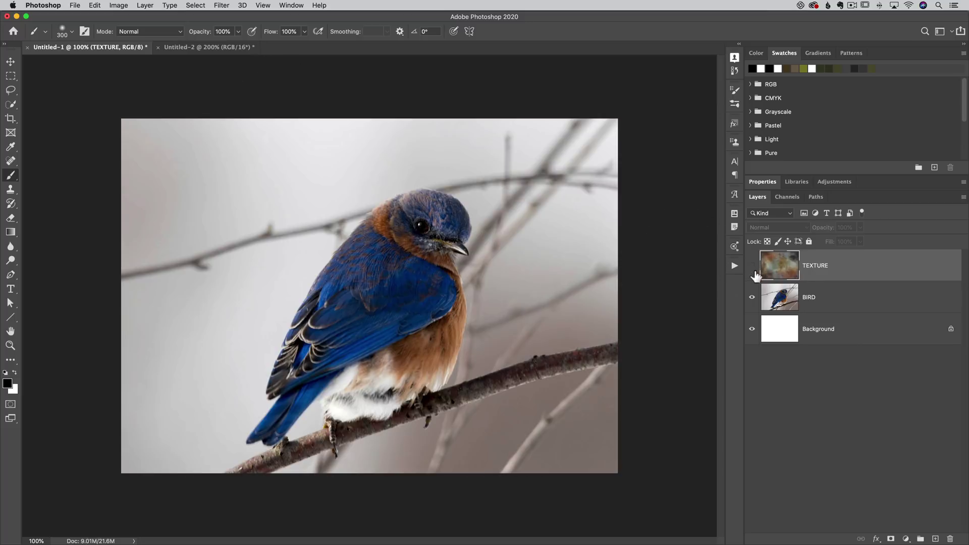
click(782, 297)
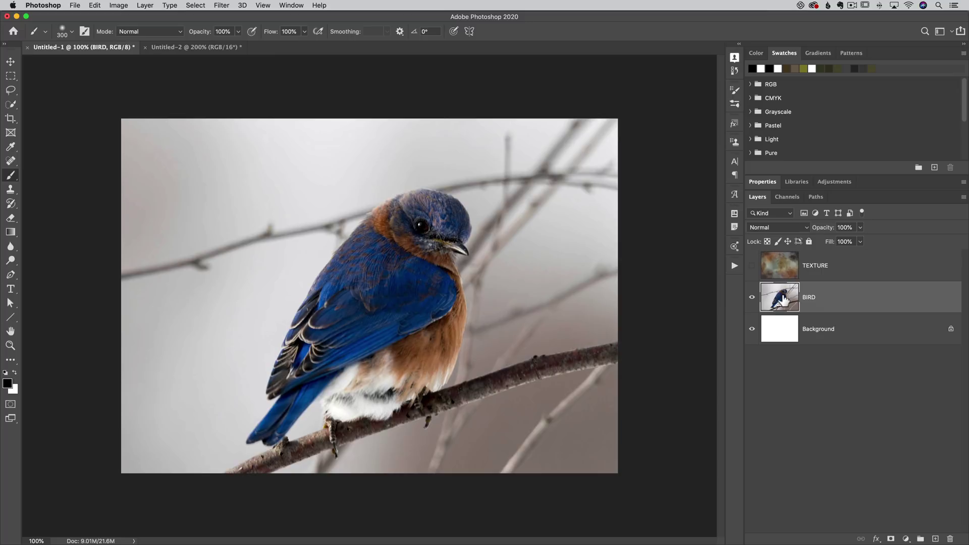
click(196, 5)
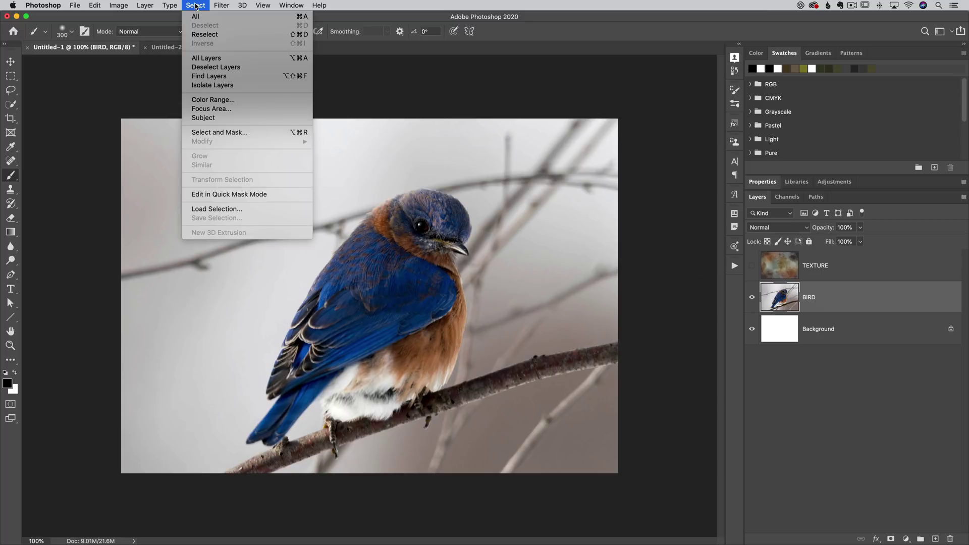
click(216, 117)
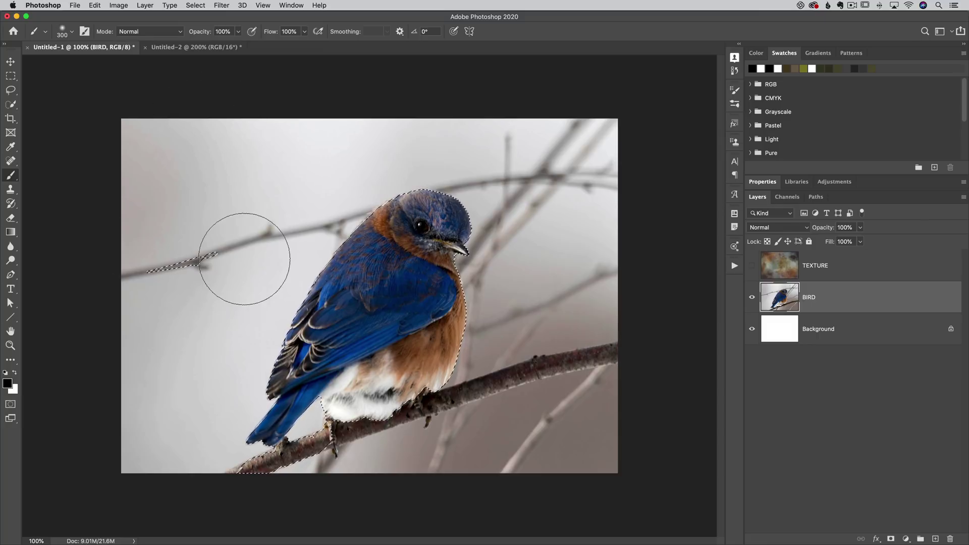
- Add the branch out to the right edge with the Quick Selection Tool, brush size 25
click(10, 104)
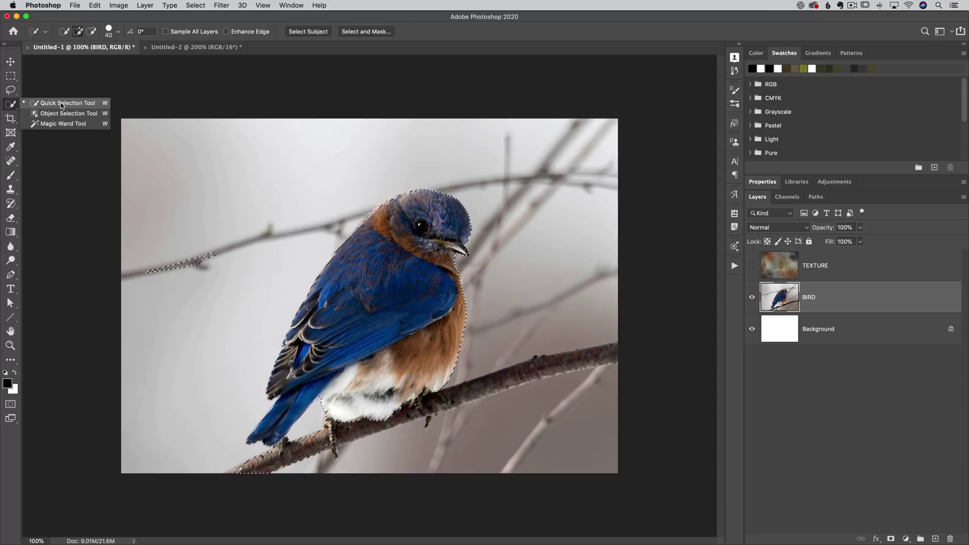
click(62, 105)
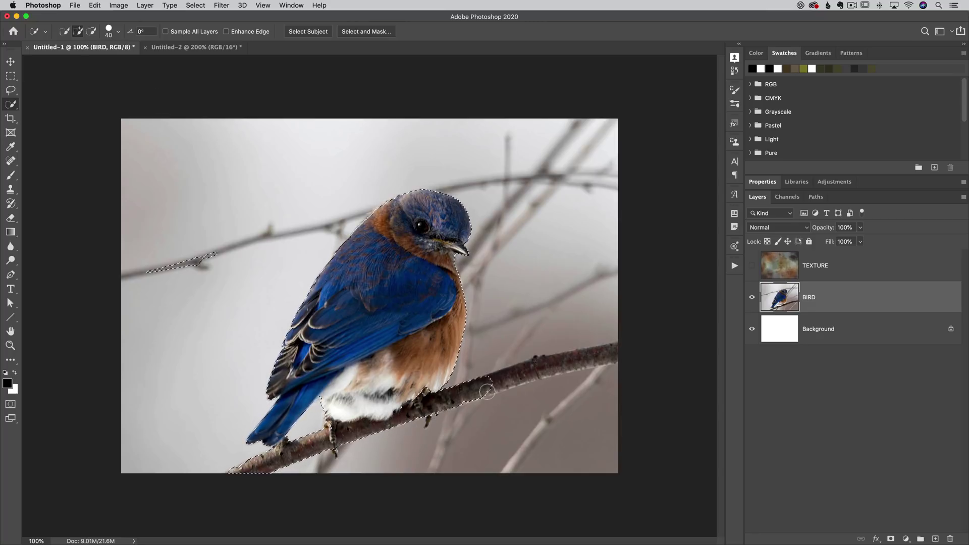
drag(487, 391, 622, 353)
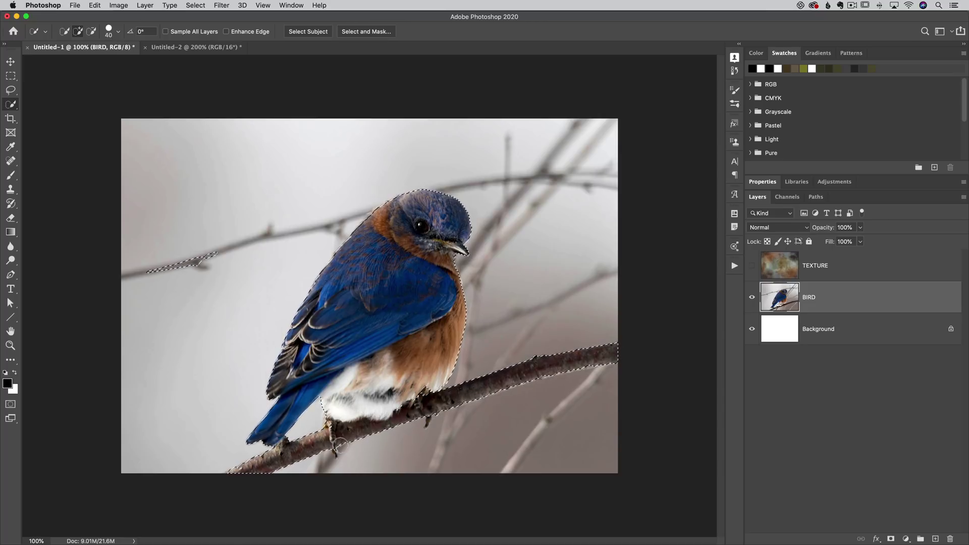
key(bracketleft)
key(bracketleft)
key(bracketleft)
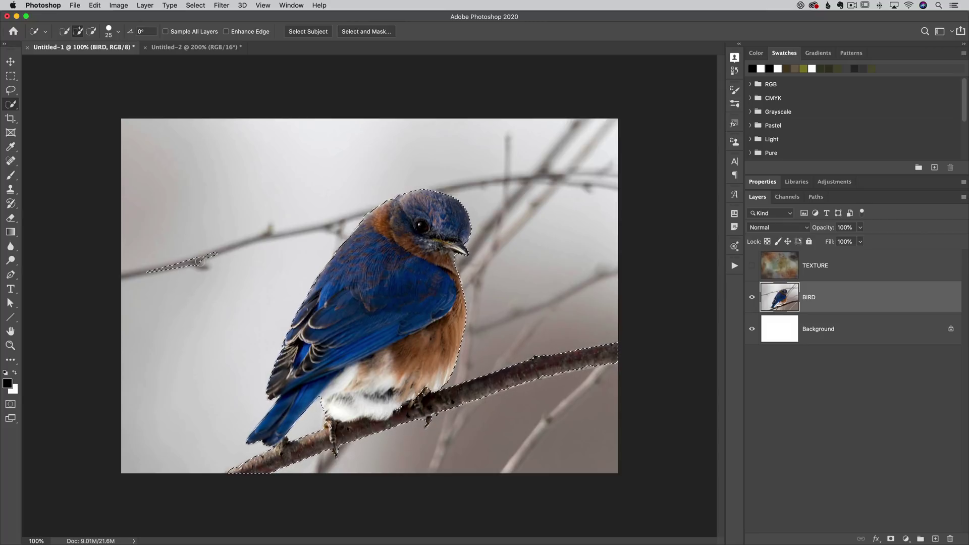
key(alt)
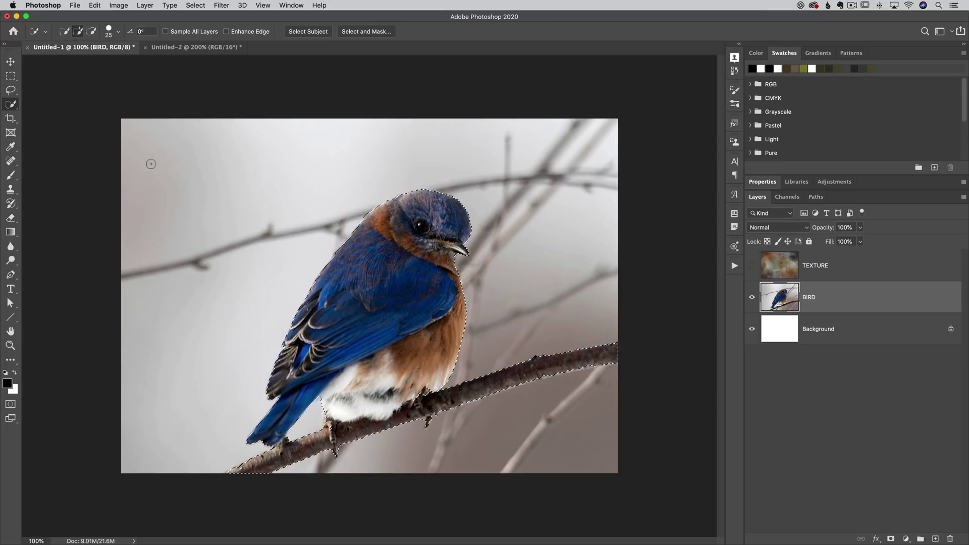
click(78, 32)
- Target and show TEXTURE, then apply Layer Mask > Hide Selection so the bird shows through
click(789, 274)
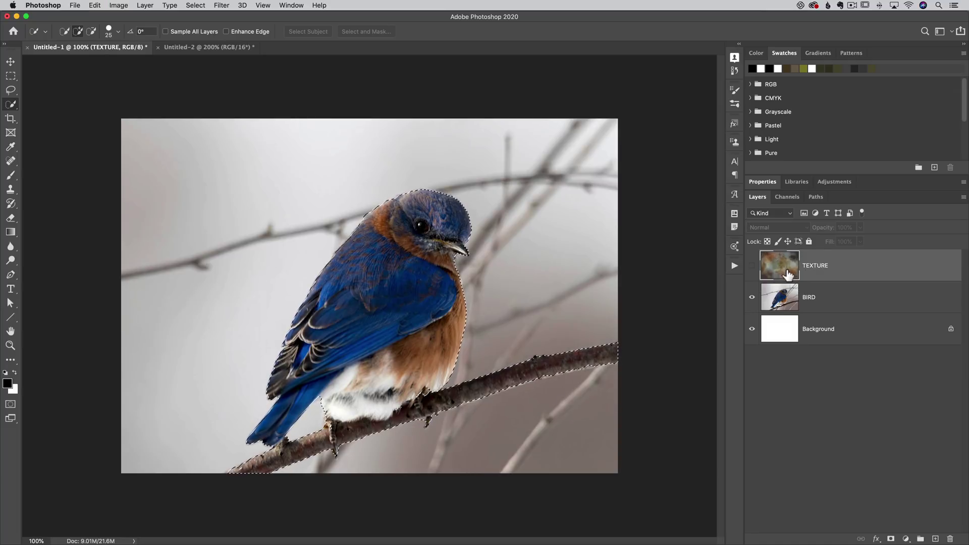
click(754, 268)
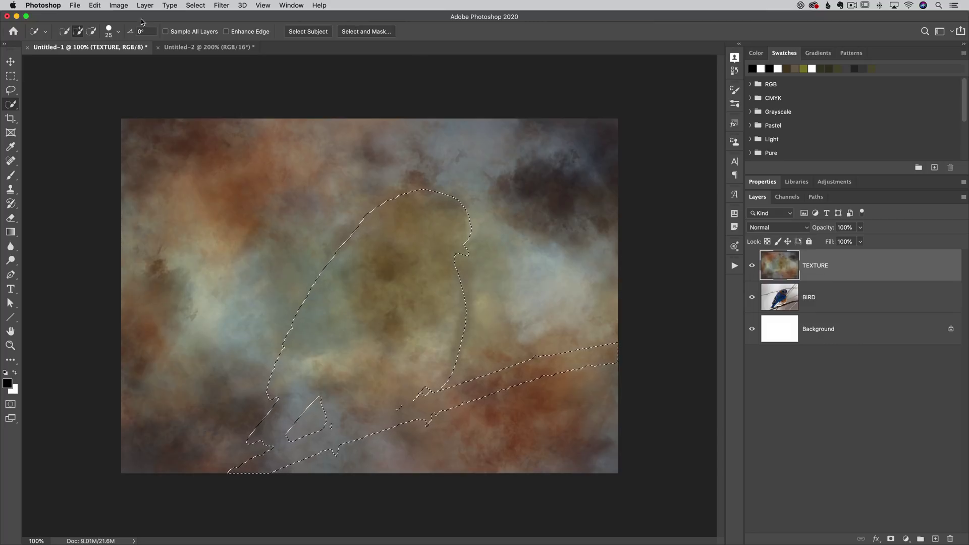
click(144, 5)
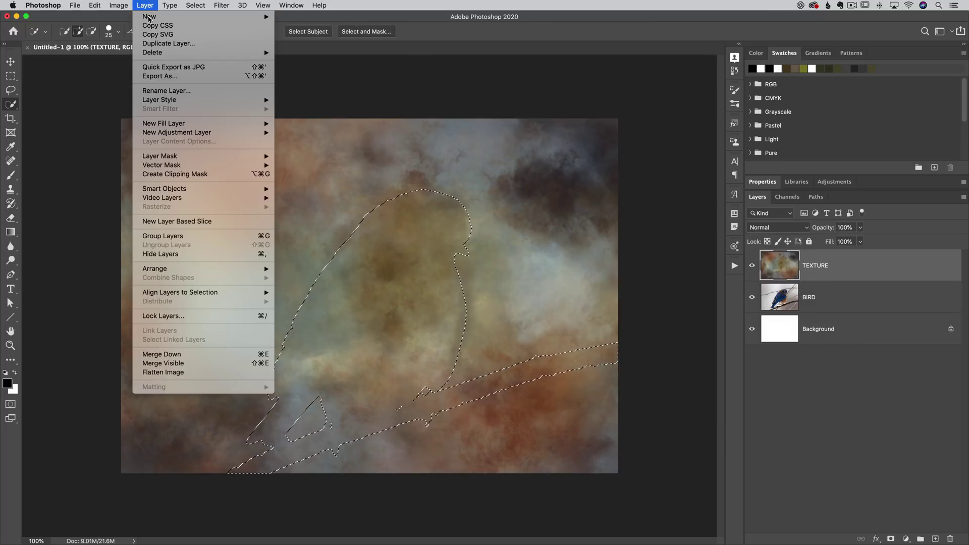
mouse_move(167, 159)
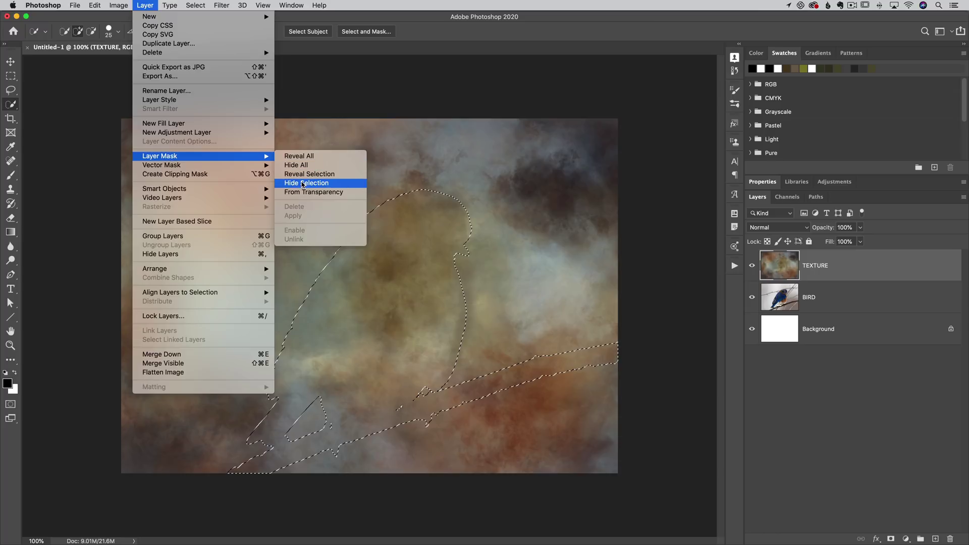
click(337, 184)
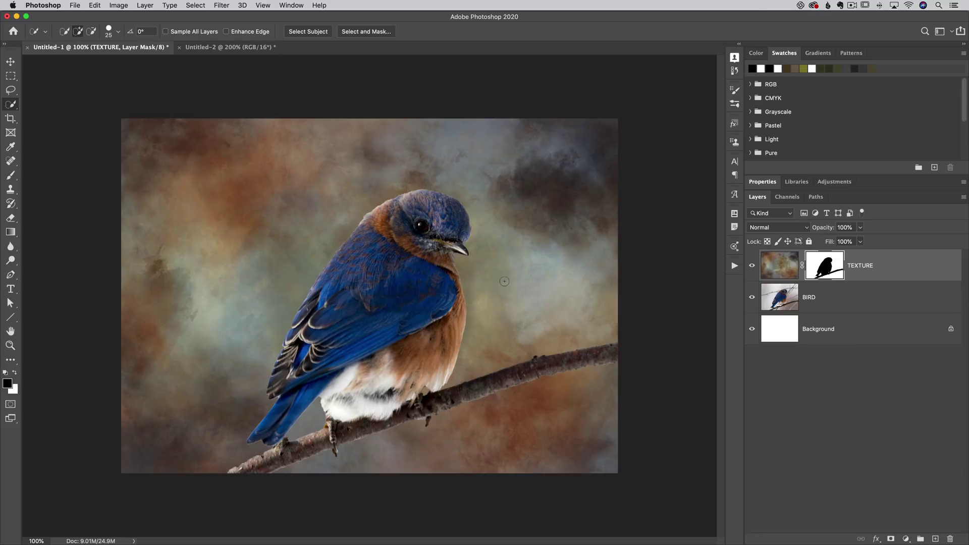
- Zoom to 200% on the bird's lower body and set the Brush to 87% opacity, size 100
key(v)
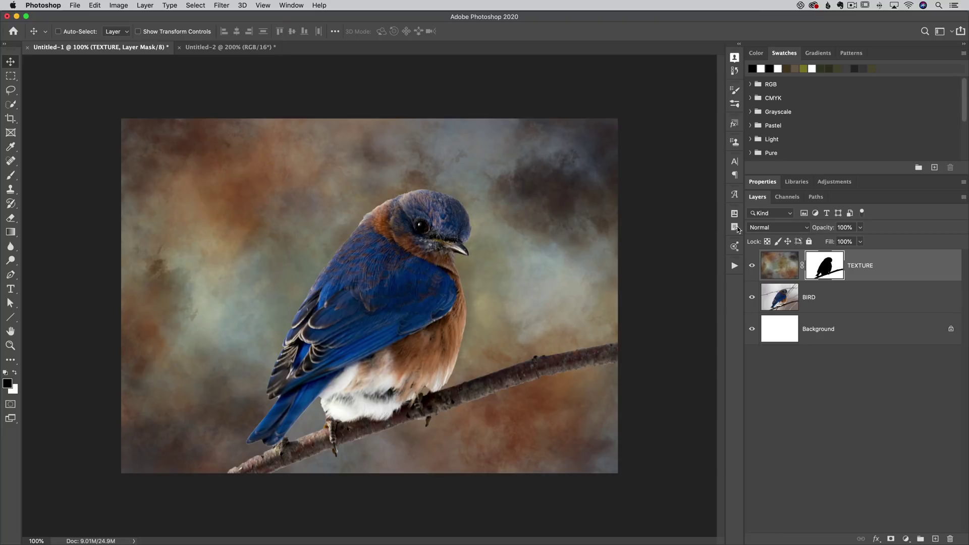
key(super+equal)
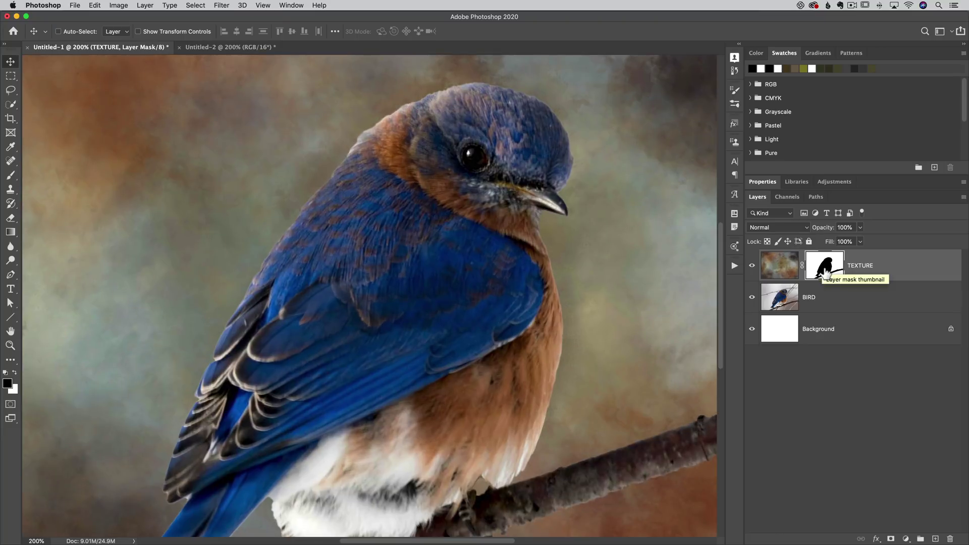
mouse_move(539, 364)
mouse_down()
mouse_move(502, 199)
mouse_move(428, 166)
mouse_up()
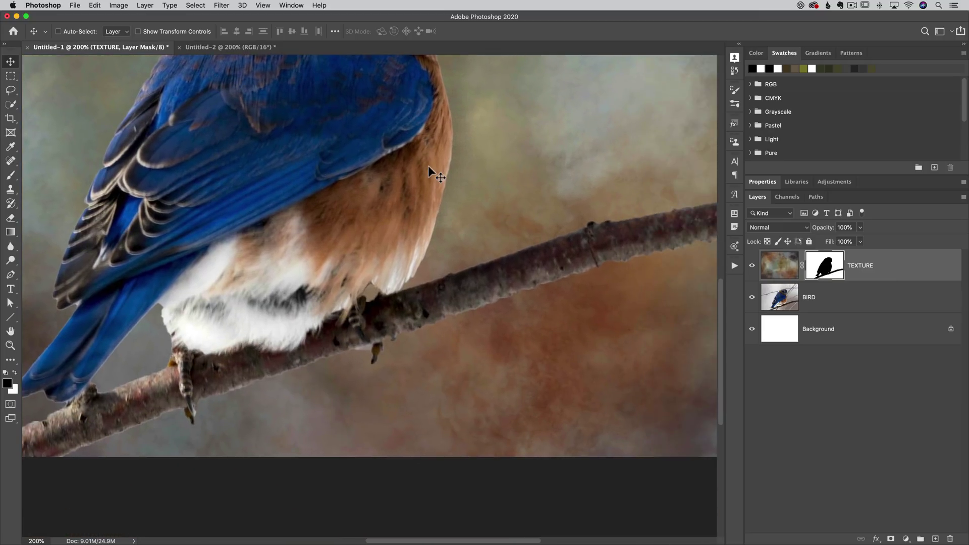
key(b)
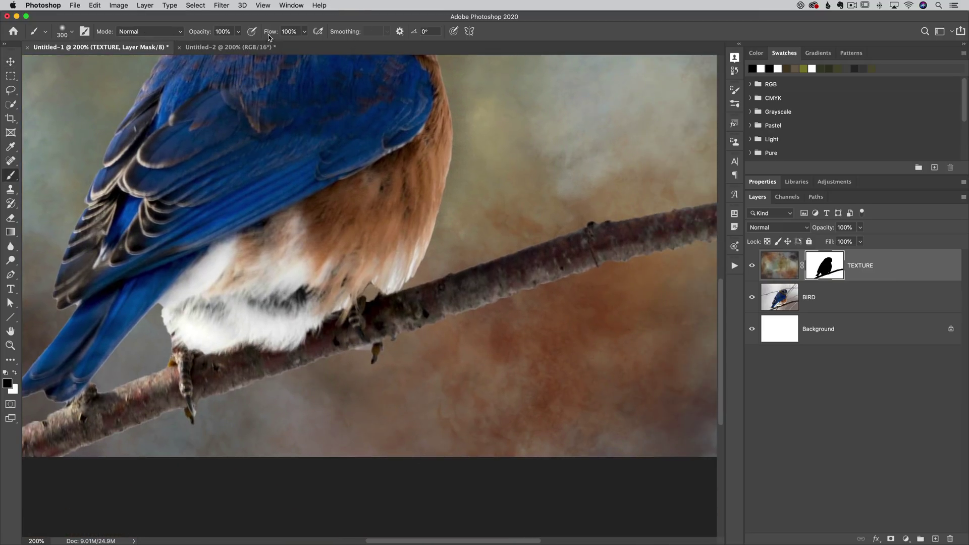
drag(268, 34, 231, 42)
drag(229, 42, 404, 4)
mouse_move(205, 39)
mouse_down()
mouse_move(184, 39)
mouse_move(198, 40)
mouse_up()
key(bracketleft)
key(bracketleft)
key(bracketleft)
key(bracketleft)
key(bracketleft)
key(bracketleft)
- Paint white on the TEXTURE mask along the branch, then set opacity 100% and flow 11%
drag(561, 296, 503, 311)
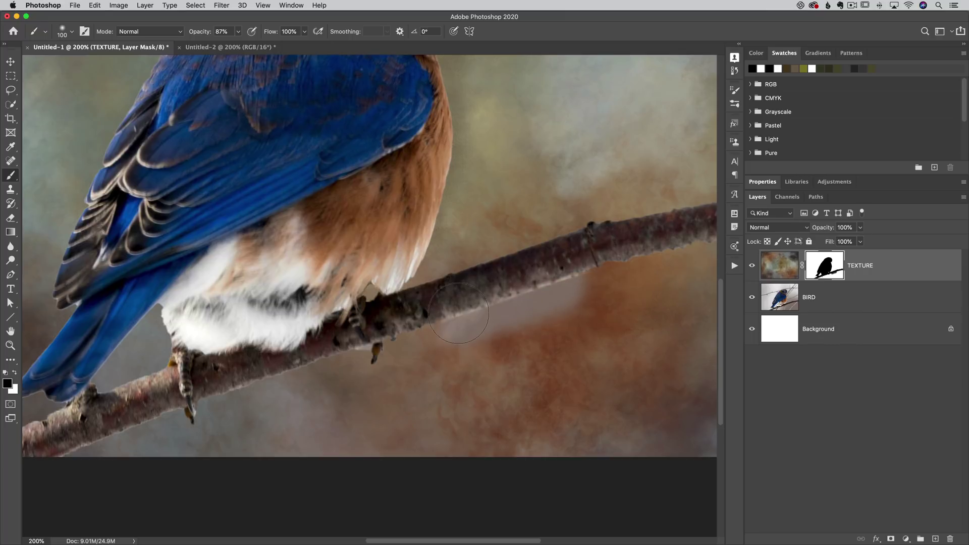
key(super+z)
key(x)
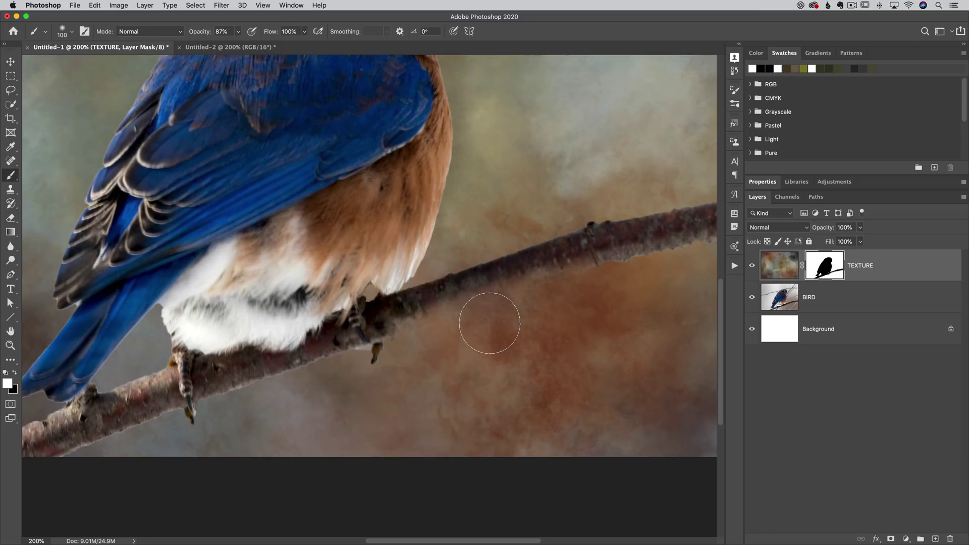
mouse_move(493, 328)
mouse_down()
mouse_move(486, 278)
mouse_move(403, 313)
mouse_up()
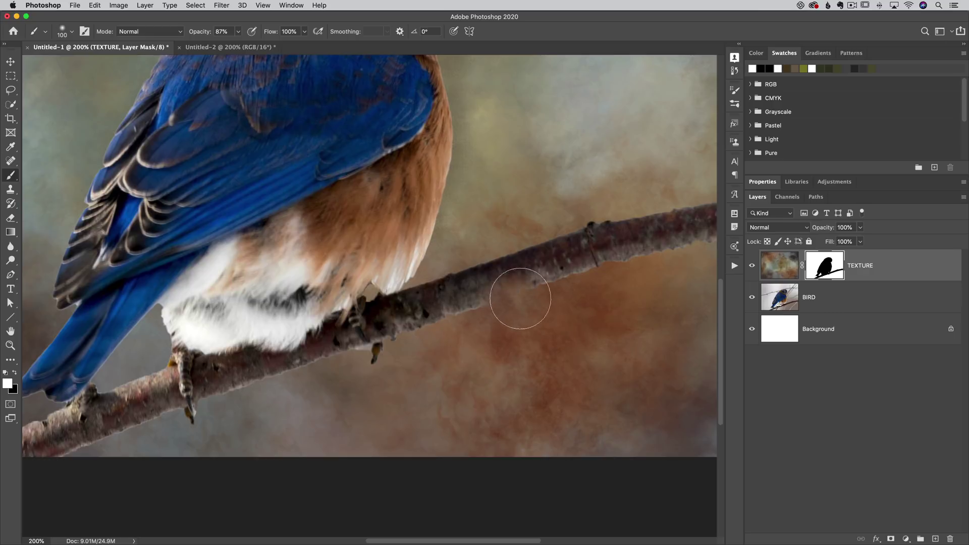
mouse_move(632, 283)
mouse_down()
mouse_move(662, 268)
mouse_move(634, 277)
mouse_up()
mouse_move(537, 309)
mouse_down()
mouse_move(571, 264)
mouse_move(474, 320)
mouse_up()
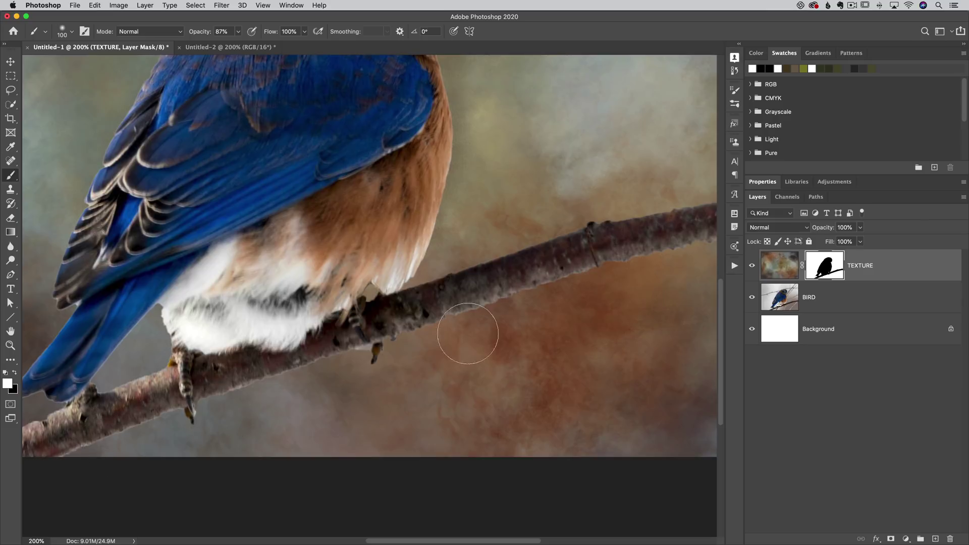
mouse_move(201, 33)
mouse_down()
mouse_move(297, 28)
mouse_move(232, 40)
mouse_up()
drag(216, 385, 359, 311)
- Zoom to 300% on the feet and branch, and pick a soft round brush at 70 pixels
key(super+equal)
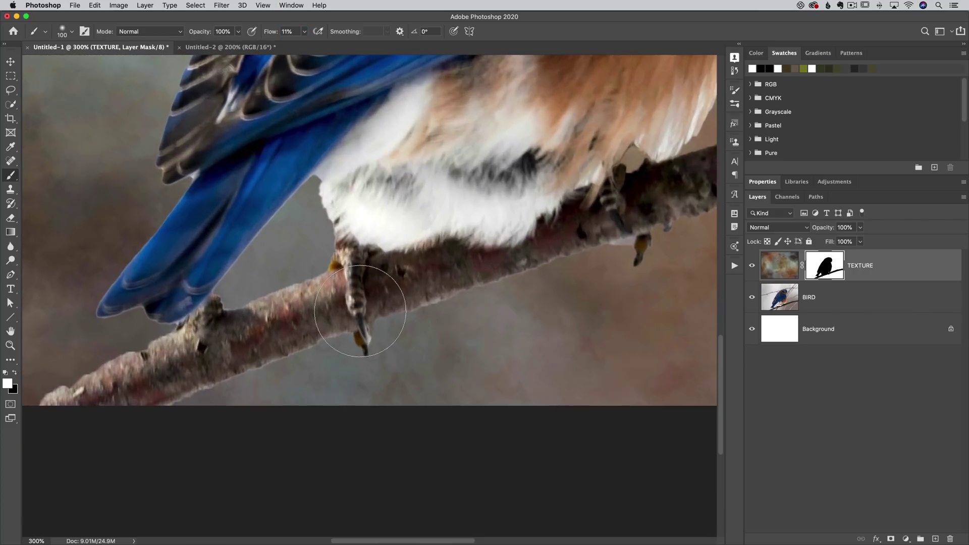
key(bracketleft)
key(bracketleft)
key(bracketleft)
key(bracketleft)
key(bracketleft)
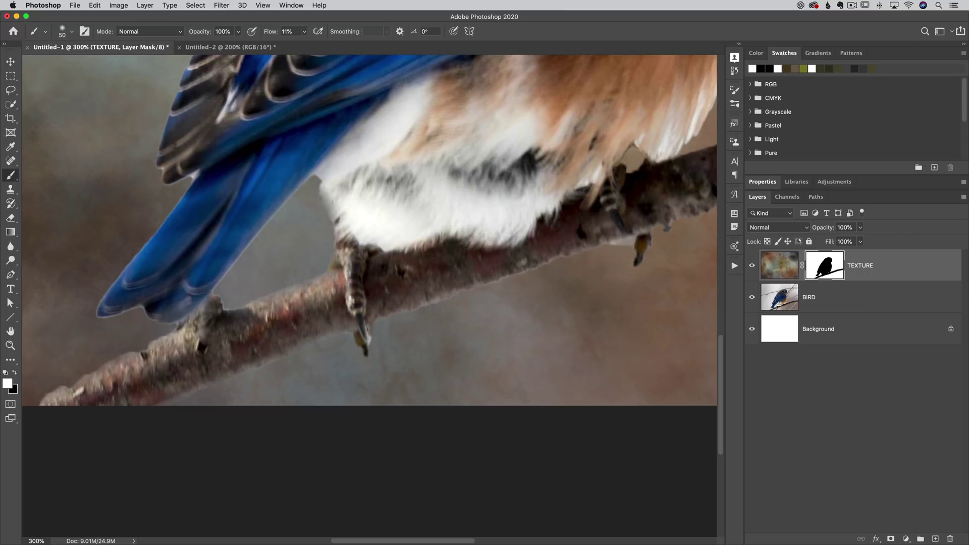
key(bracketright)
key(bracketright)
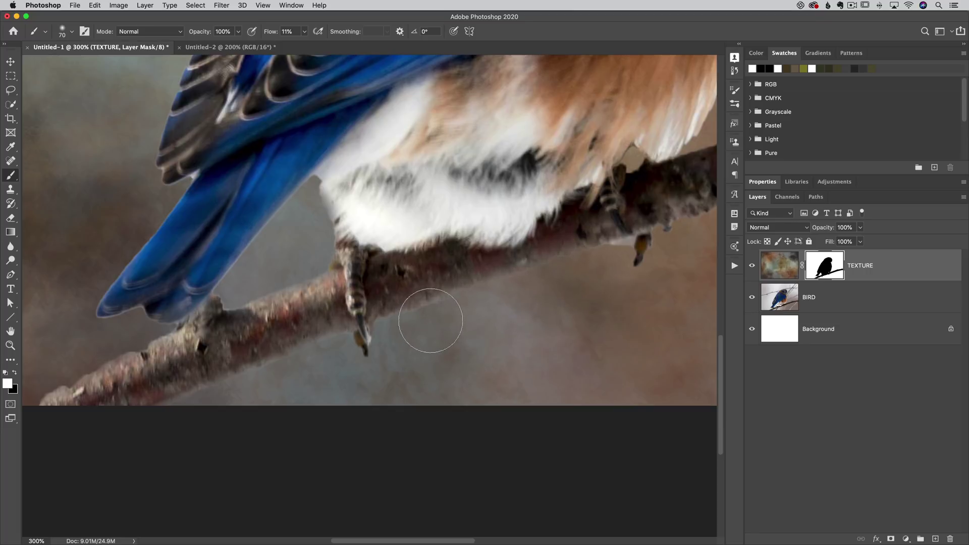
click(65, 34)
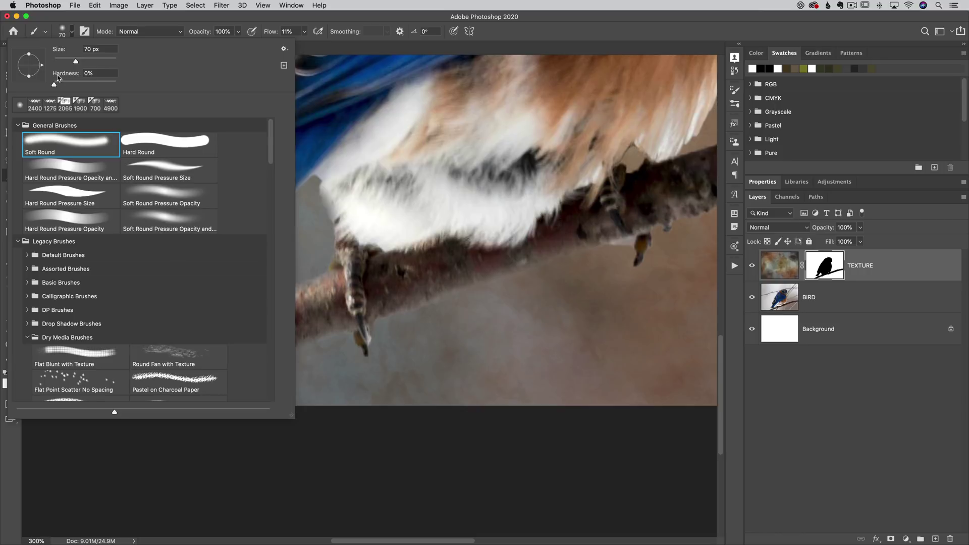
click(61, 33)
- Paint white along the branch's lower and upper edges to fade them into the texture
mouse_move(610, 253)
mouse_down()
mouse_move(407, 323)
mouse_move(605, 270)
mouse_move(536, 295)
mouse_move(602, 270)
mouse_move(523, 287)
mouse_move(631, 257)
mouse_move(374, 352)
mouse_up()
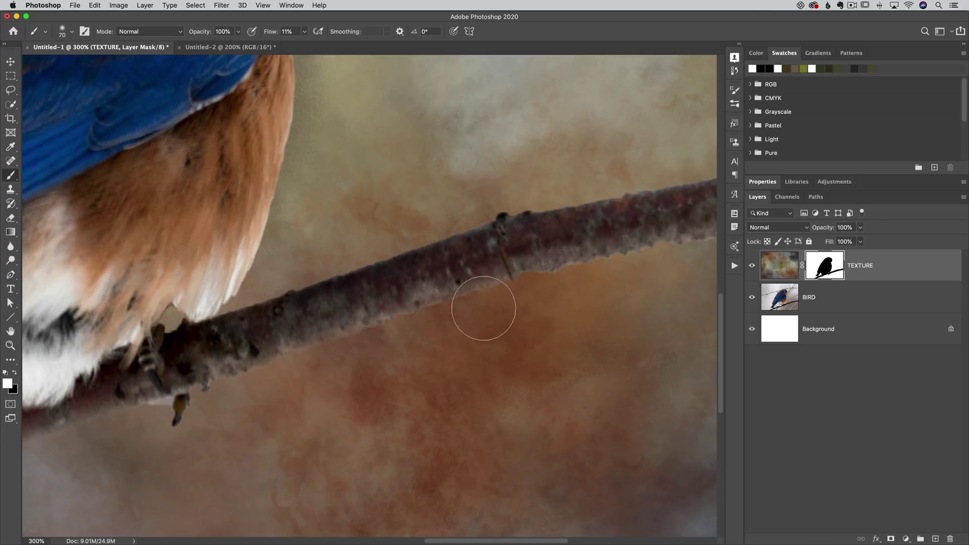
drag(644, 298, 445, 346)
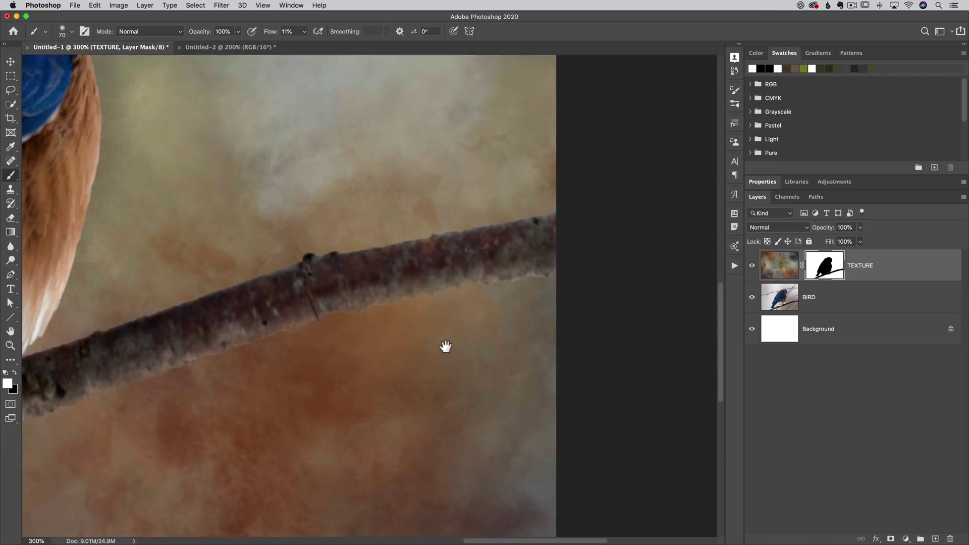
mouse_move(474, 284)
mouse_down()
mouse_move(531, 285)
mouse_move(480, 296)
mouse_up()
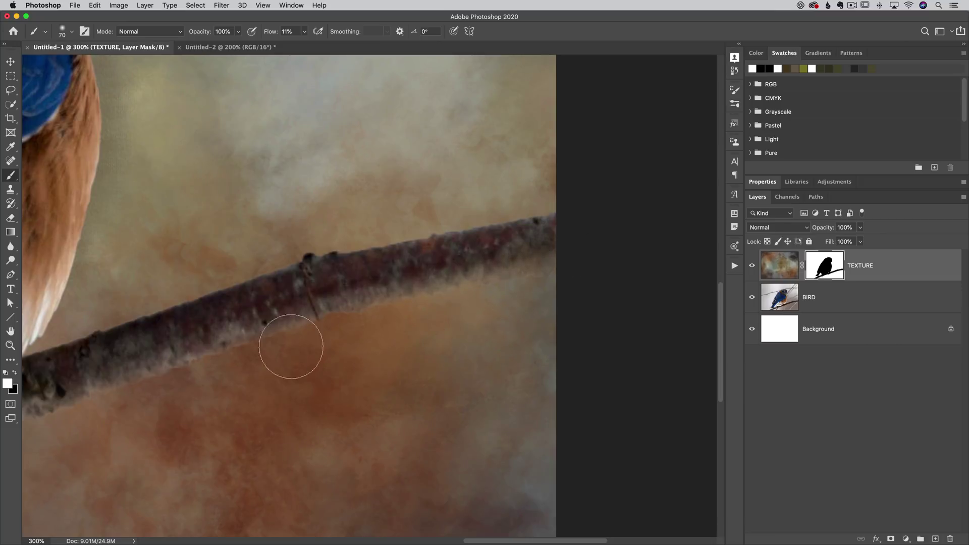
mouse_move(85, 355)
mouse_down()
mouse_move(212, 309)
mouse_move(195, 292)
mouse_move(281, 259)
mouse_move(324, 232)
mouse_move(320, 222)
mouse_move(397, 204)
mouse_up()
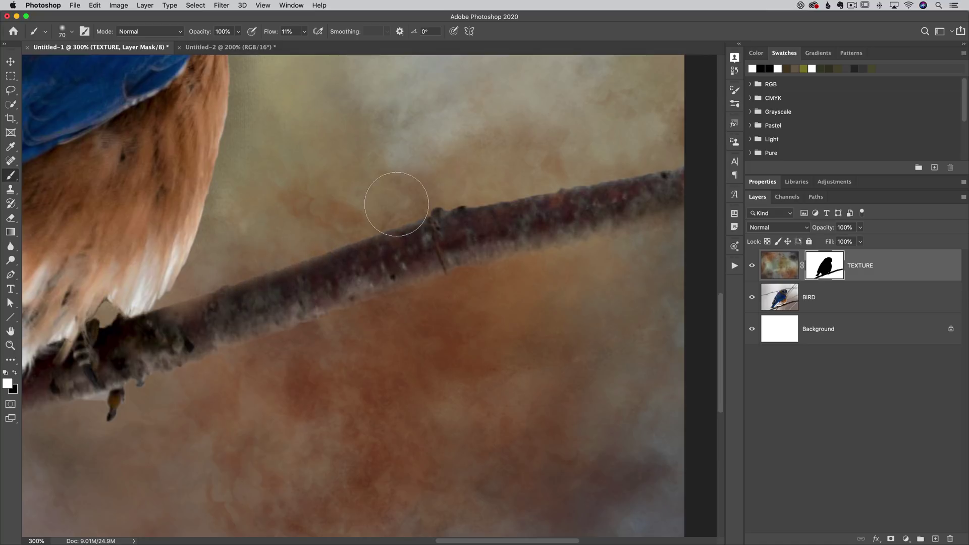
key(bracketright)
key(bracketright)
mouse_move(504, 168)
mouse_down()
mouse_move(476, 168)
mouse_move(476, 210)
mouse_move(582, 198)
mouse_move(508, 216)
mouse_up()
key(super+z)
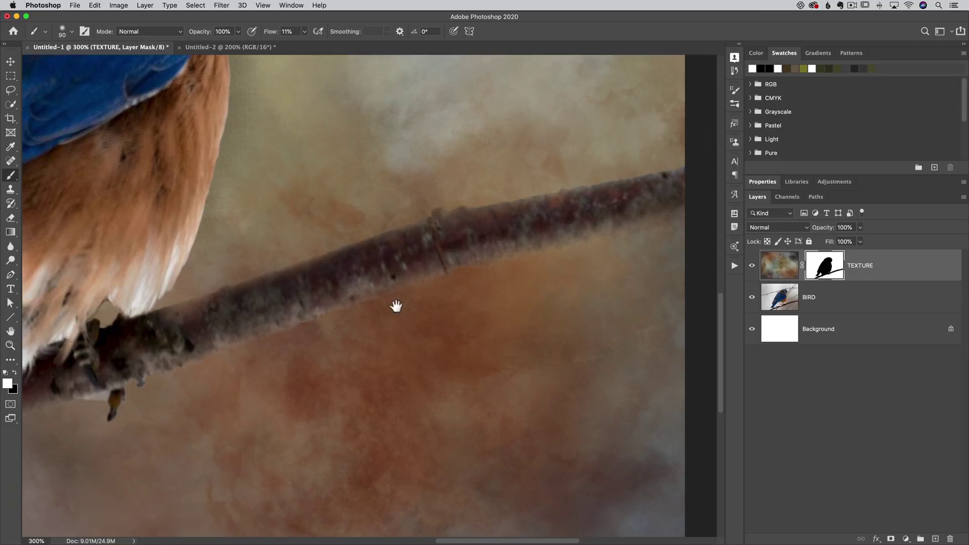
mouse_move(396, 305)
mouse_down()
mouse_move(439, 315)
mouse_move(557, 288)
mouse_up()
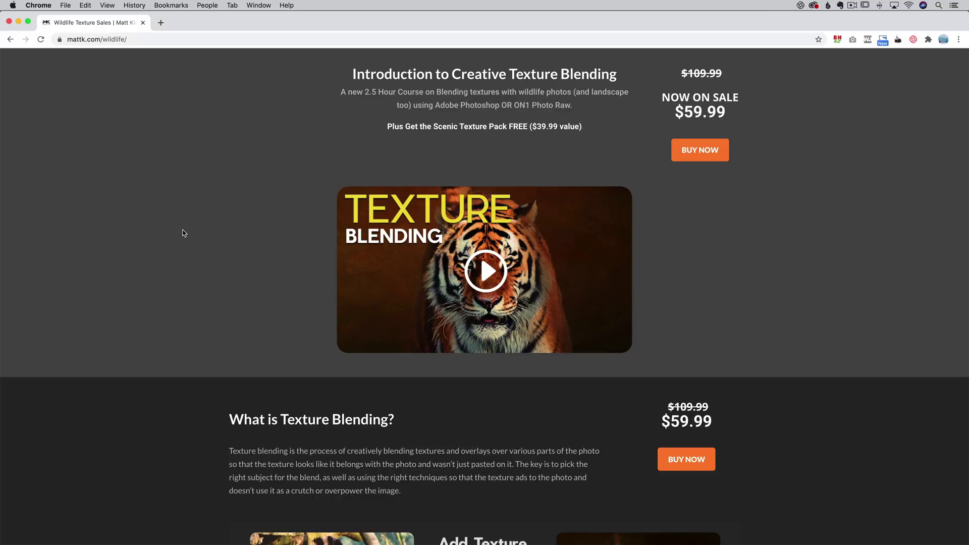
scroll(183, 233, down, 8)
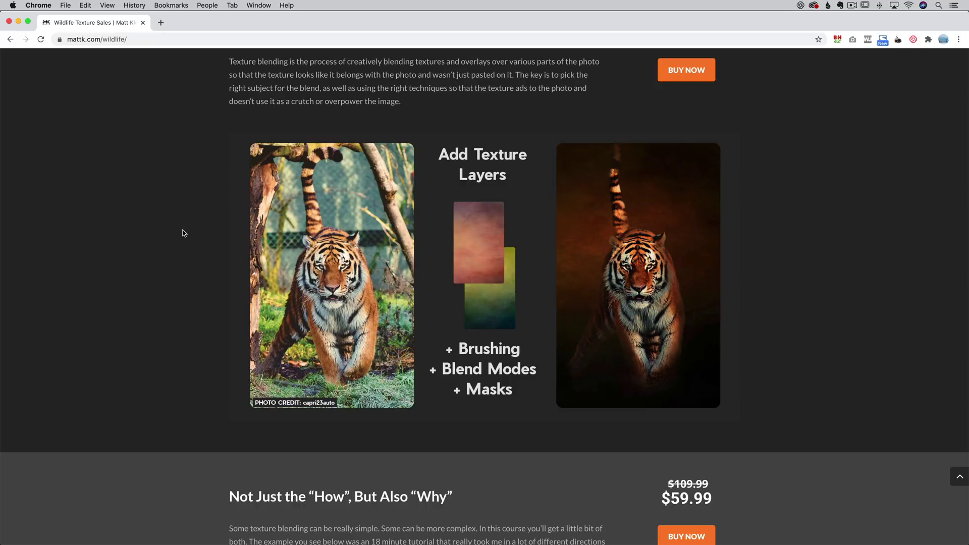
scroll(183, 233, up, 8)
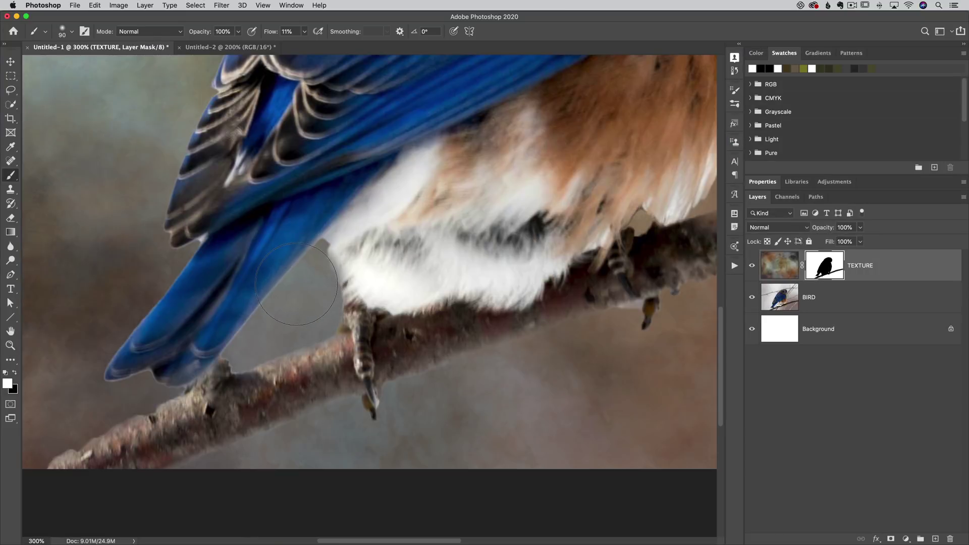
- With a 50 px brush at 100% flow and ~87% opacity, soften the blue tail feather edges on the mask
key(bracketleft)
key(bracketleft)
key(bracketleft)
key(bracketleft)
drag(272, 33, 363, 17)
drag(200, 35, 195, 39)
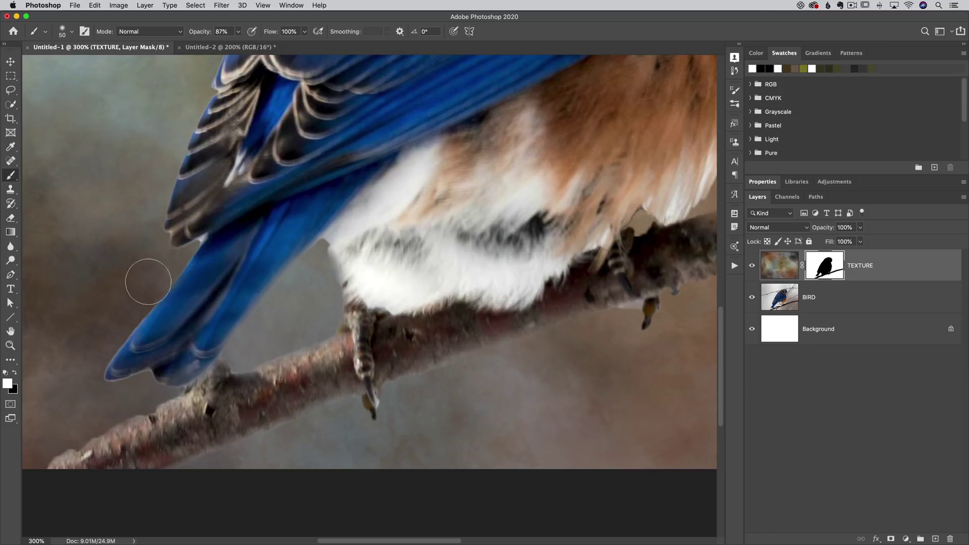
mouse_move(140, 299)
mouse_down()
mouse_move(85, 361)
mouse_move(110, 347)
mouse_move(76, 394)
mouse_move(147, 381)
mouse_up()
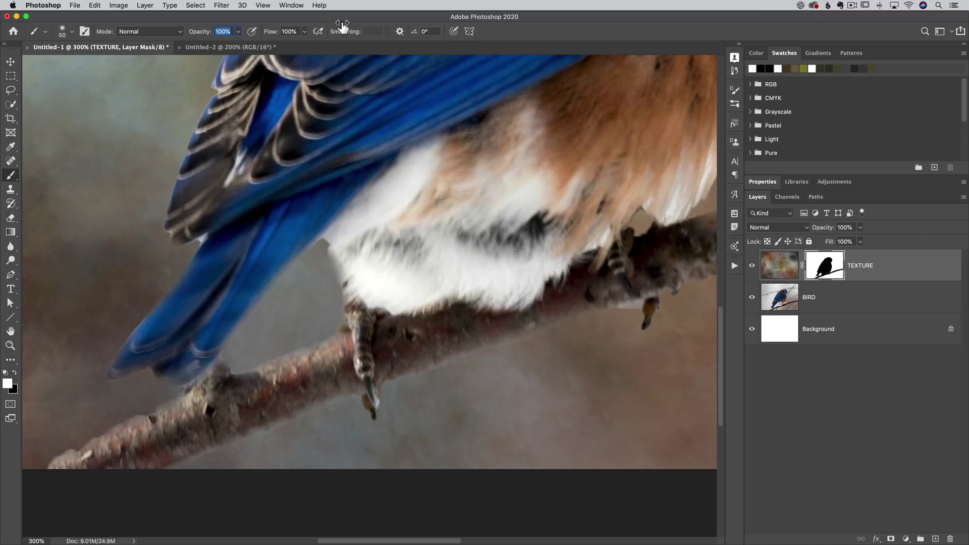
- Reset brush opacity to full, drop flow to 8%, enlarge the brush and zoom out to the whole image
key(0)
drag(278, 37, 228, 46)
key(bracketright)
key(bracketright)
key(bracketright)
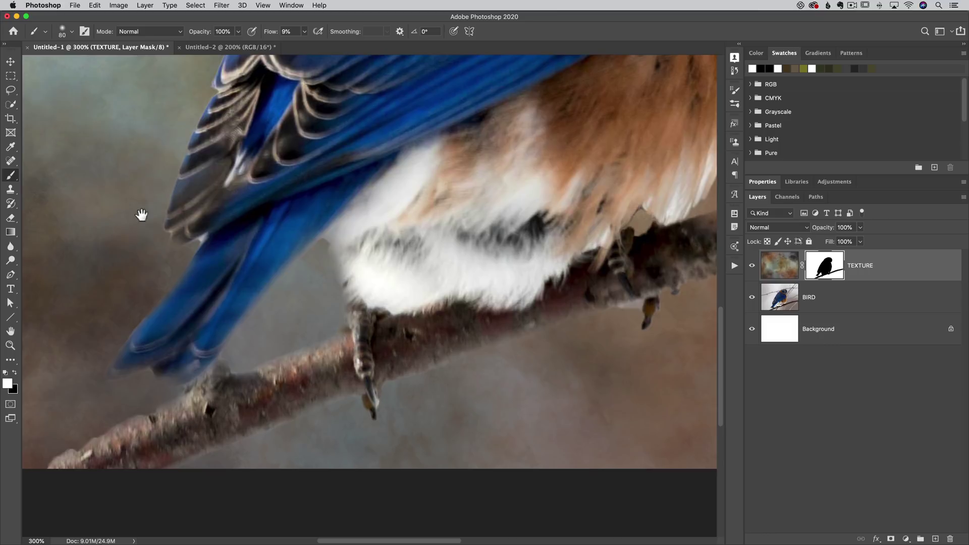
key(super+minus)
key(super+minus)
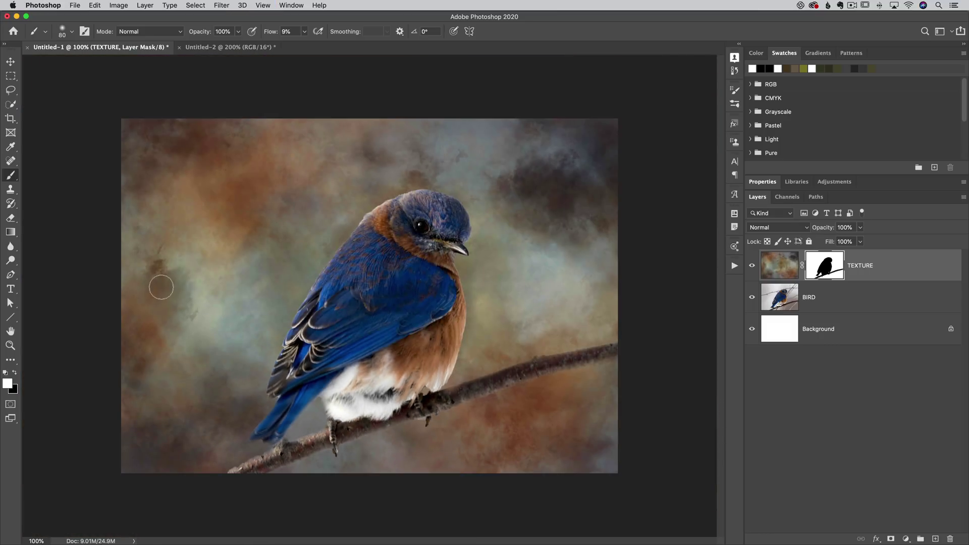
- Paint white lightly on the TEXTURE mask over the lower breast with a 150 px low-flow brush
key(bracketright)
key(bracketright)
key(bracketright)
key(bracketright)
key(bracketright)
key(bracketright)
key(bracketright)
key(bracketright)
key(bracketright)
key(bracketright)
key(bracketleft)
key(bracketleft)
key(bracketleft)
key(bracketleft)
drag(271, 36, 278, 36)
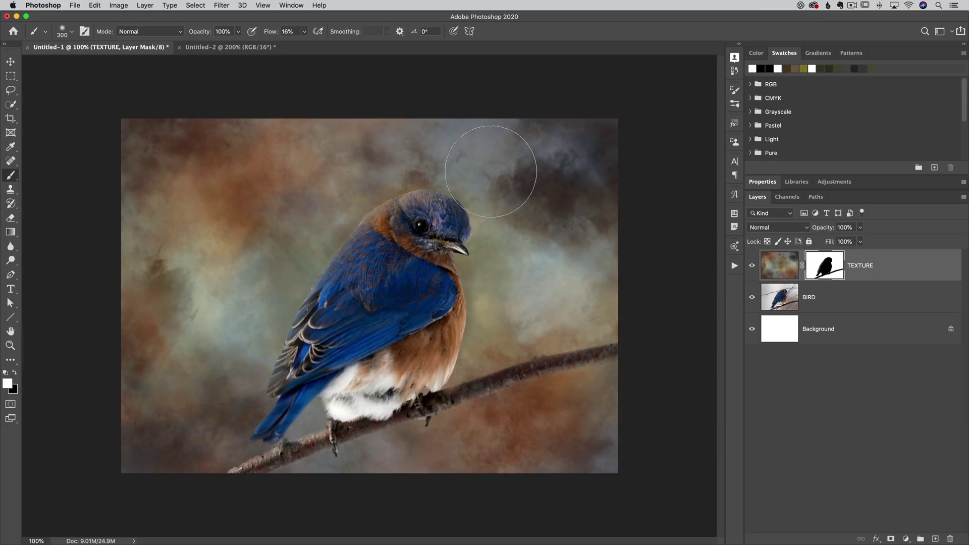
key(bracketleft)
key(bracketleft)
key(bracketleft)
key(bracketleft)
mouse_move(470, 343)
mouse_down()
mouse_move(482, 319)
mouse_move(478, 357)
mouse_move(446, 377)
mouse_move(475, 328)
mouse_move(467, 348)
mouse_move(477, 297)
mouse_move(461, 271)
mouse_move(474, 308)
mouse_move(468, 342)
mouse_move(489, 293)
mouse_move(491, 244)
mouse_move(467, 189)
mouse_move(426, 178)
mouse_move(356, 196)
mouse_move(399, 175)
mouse_move(351, 207)
mouse_move(333, 243)
mouse_up()
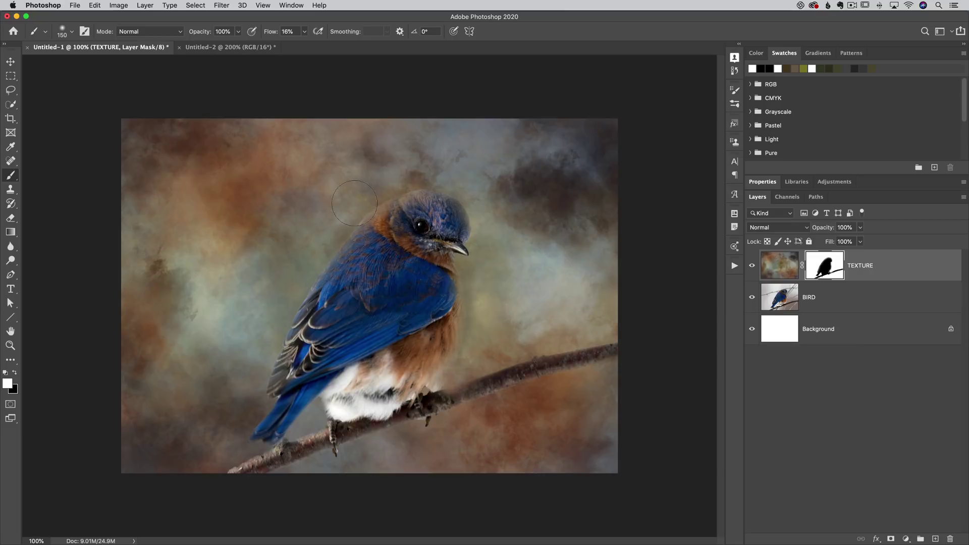
- Add texture beside the breast, then at 200% paint black to clear it from the back and head
drag(481, 215, 480, 308)
key(super+plus)
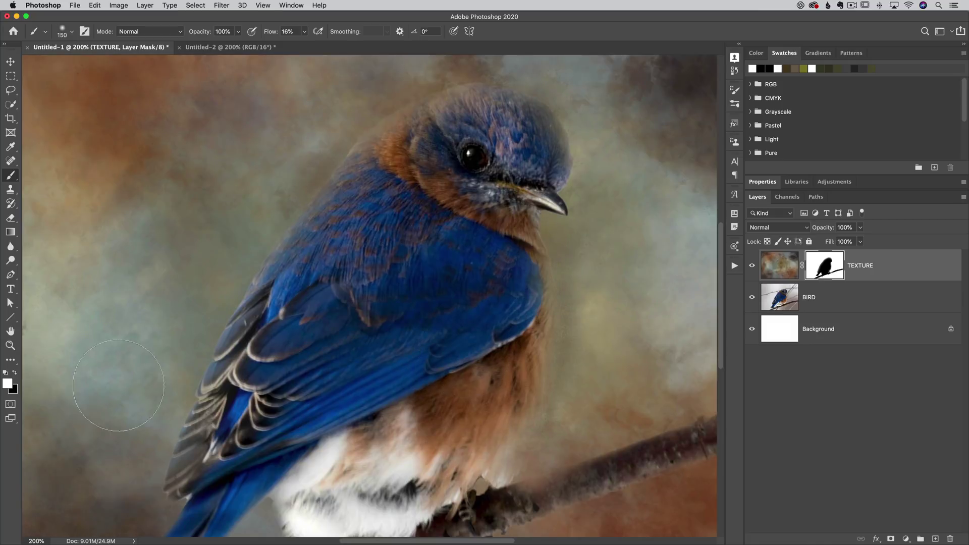
key(x)
drag(321, 198, 353, 171)
key(bracketleft)
key(bracketleft)
key(bracketleft)
key(bracketleft)
key(bracketleft)
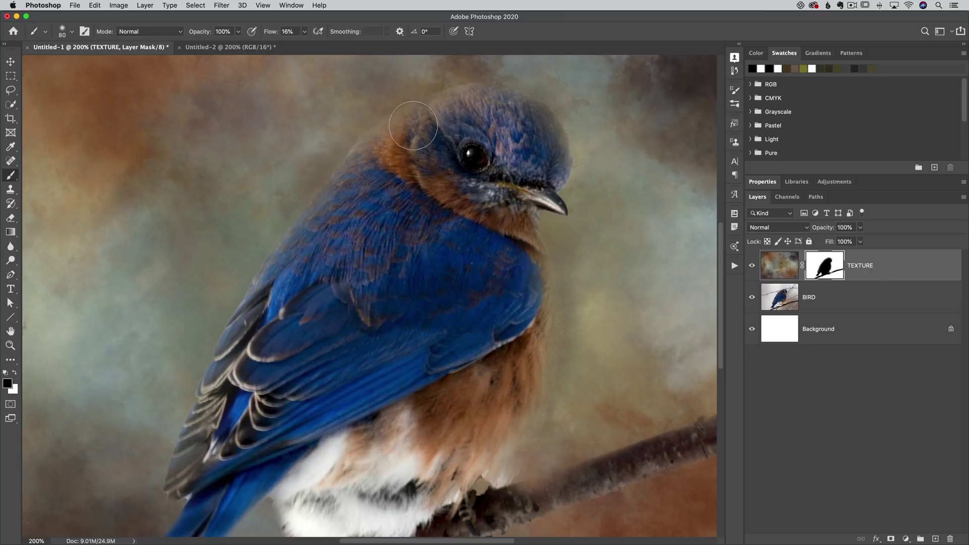
mouse_move(427, 120)
mouse_down()
mouse_move(388, 138)
mouse_move(447, 104)
mouse_move(392, 132)
mouse_move(498, 100)
mouse_move(555, 147)
mouse_move(532, 191)
mouse_up()
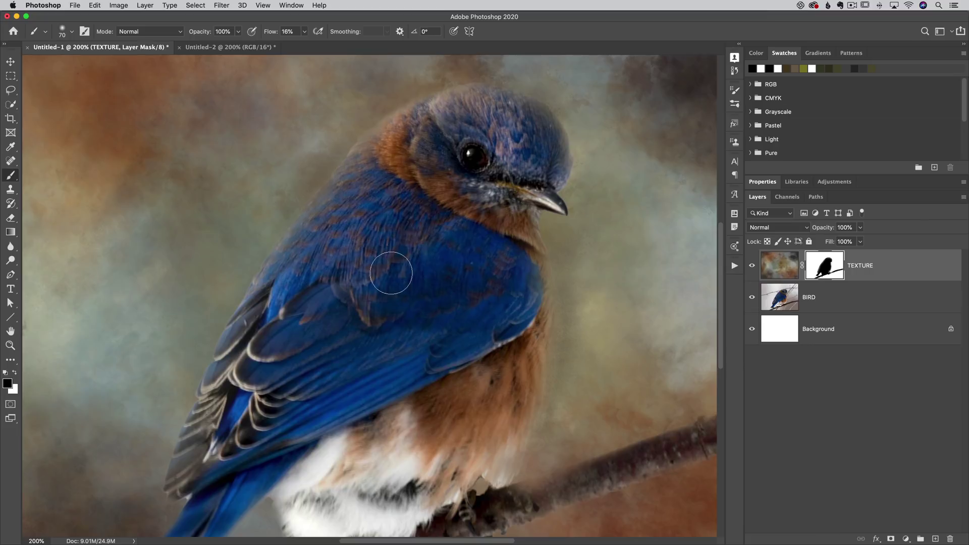
- Return to painting white with a 100 px brush and zoom back out to 100%
key(x)
key(bracketright)
key(bracketright)
key(bracketright)
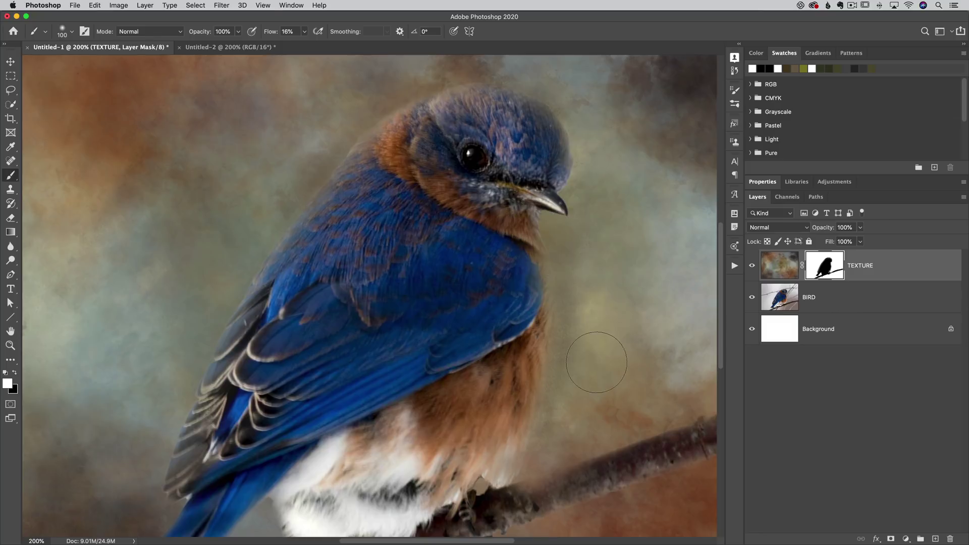
key(super+minus)
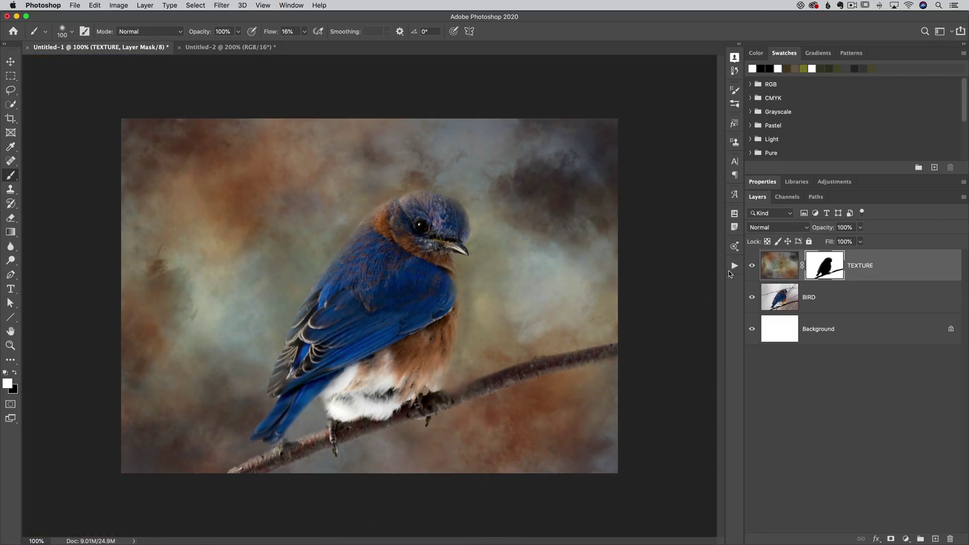
click(752, 265)
click(752, 266)
key(bracketright)
key(bracketright)
key(bracketright)
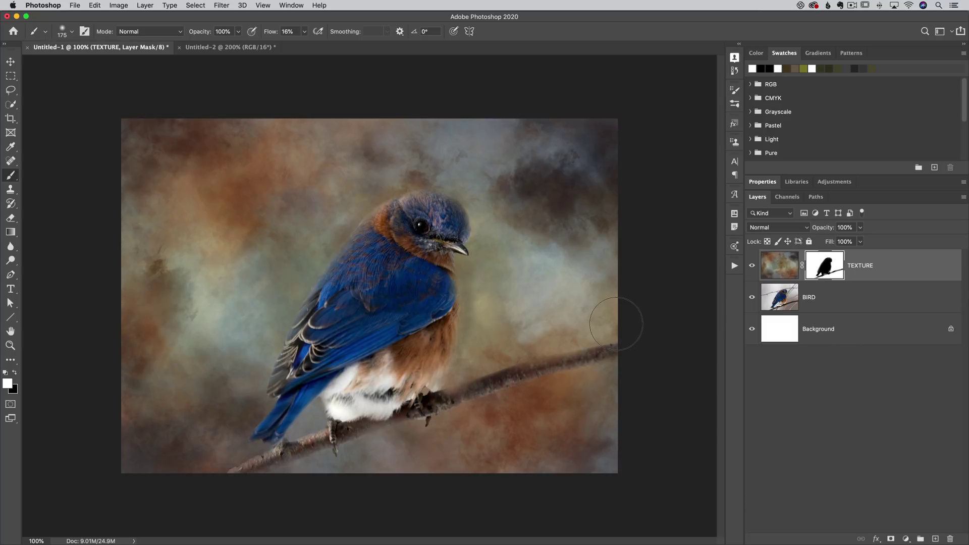
key(super+Tab)
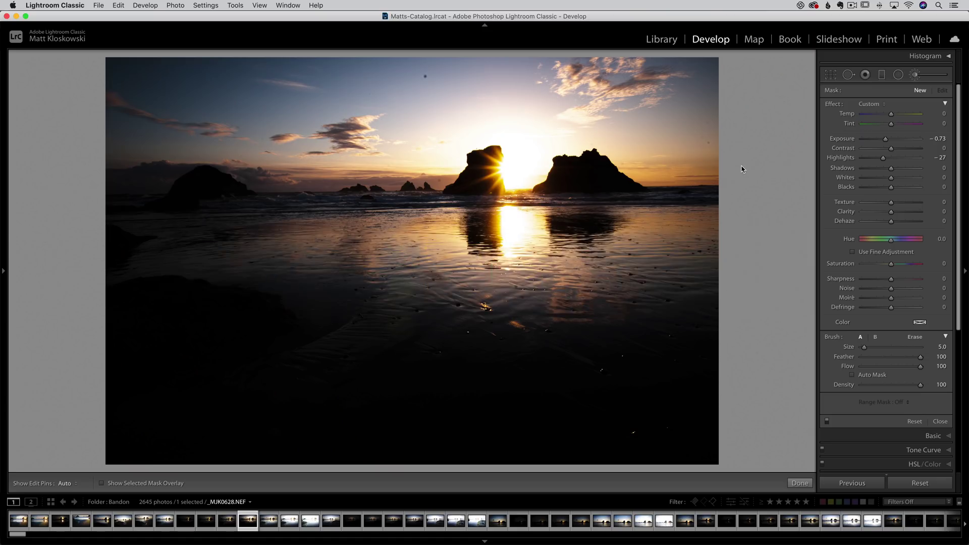